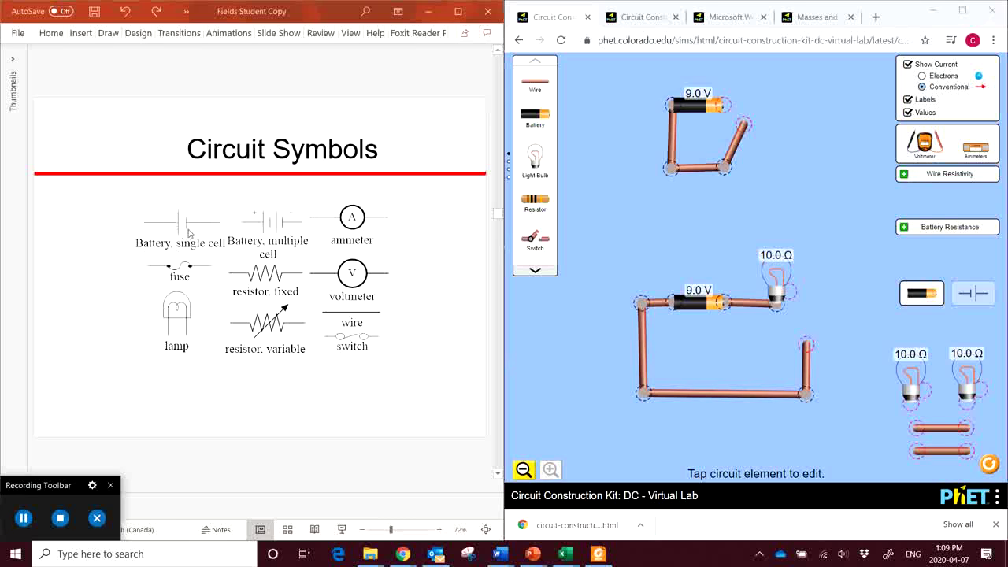
# Ink red + and − signs at the ends of the single-cell battery symbol on the Circuit Symbols slide.
pyautogui.click(177, 203)
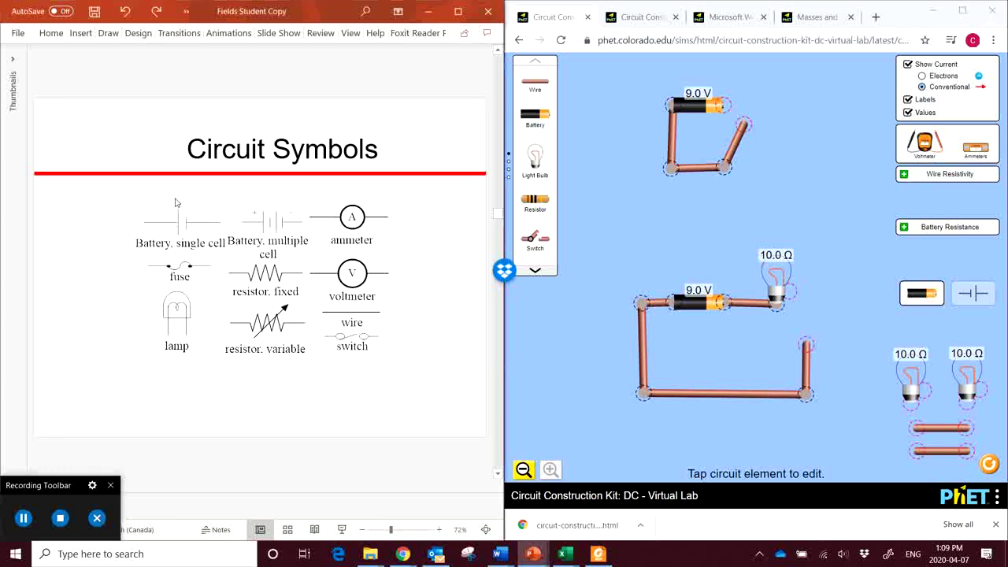
pyautogui.click(175, 200)
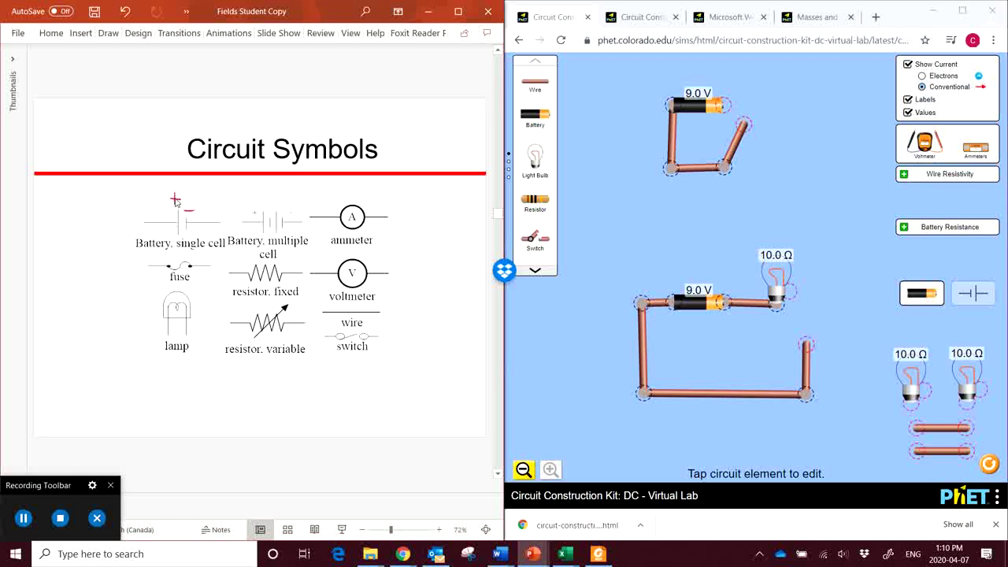
pyautogui.scroll(-1, 176, 202)
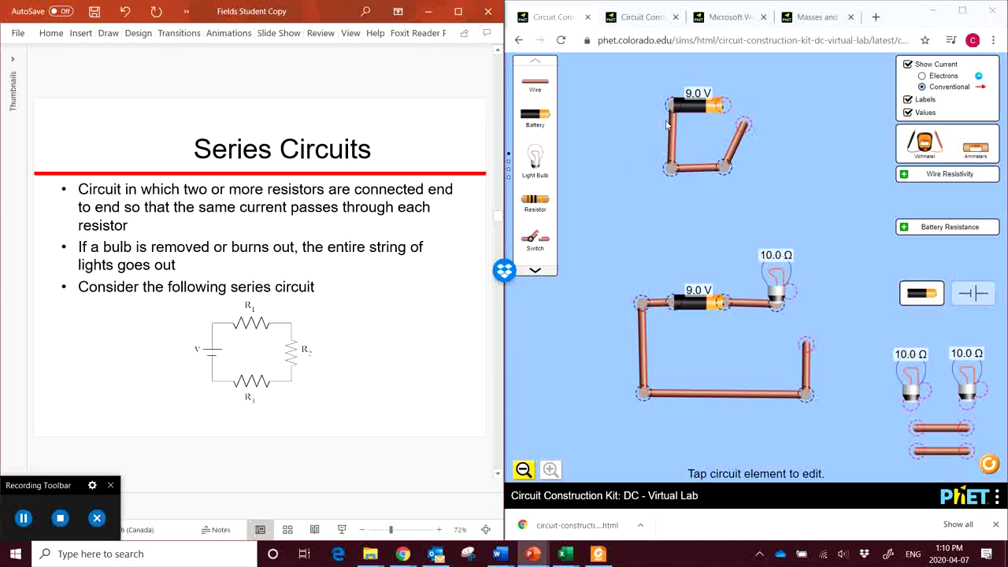
# Short the top 9.0 V battery by joining its loose wire, then cut it open at the battery terminal.
pyautogui.moveTo(743, 126); pyautogui.dragTo(727, 107)
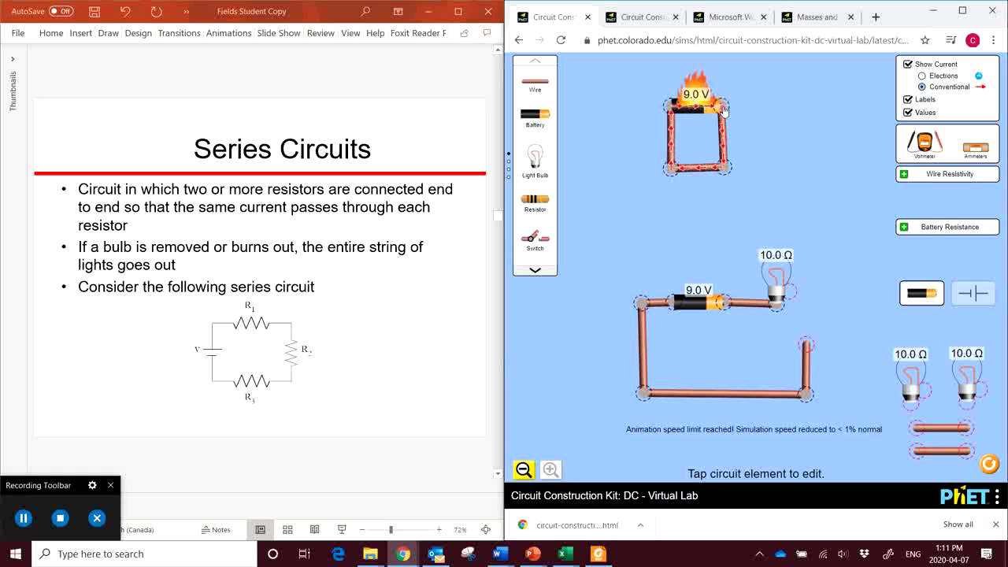
pyautogui.click(725, 110)
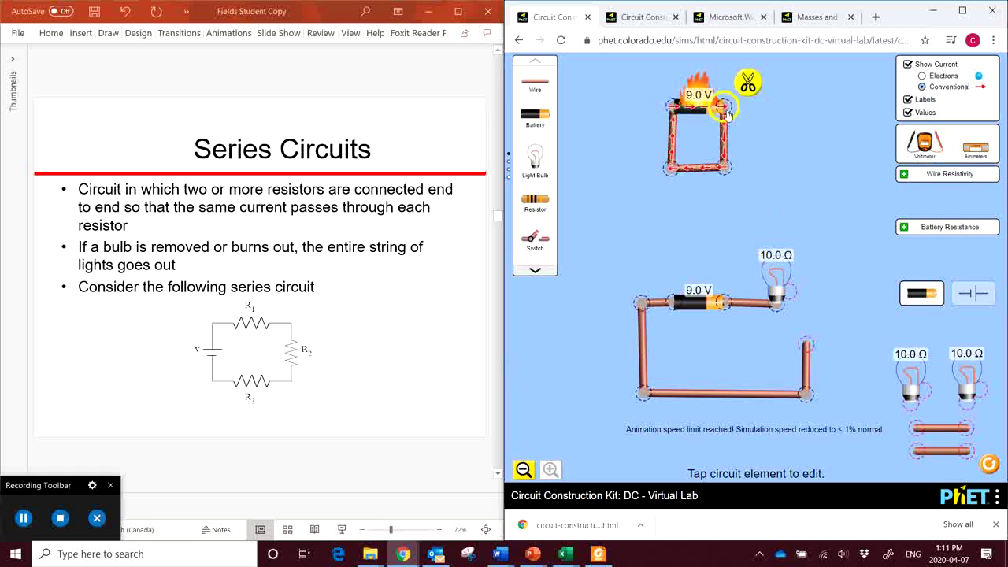
pyautogui.click(749, 87)
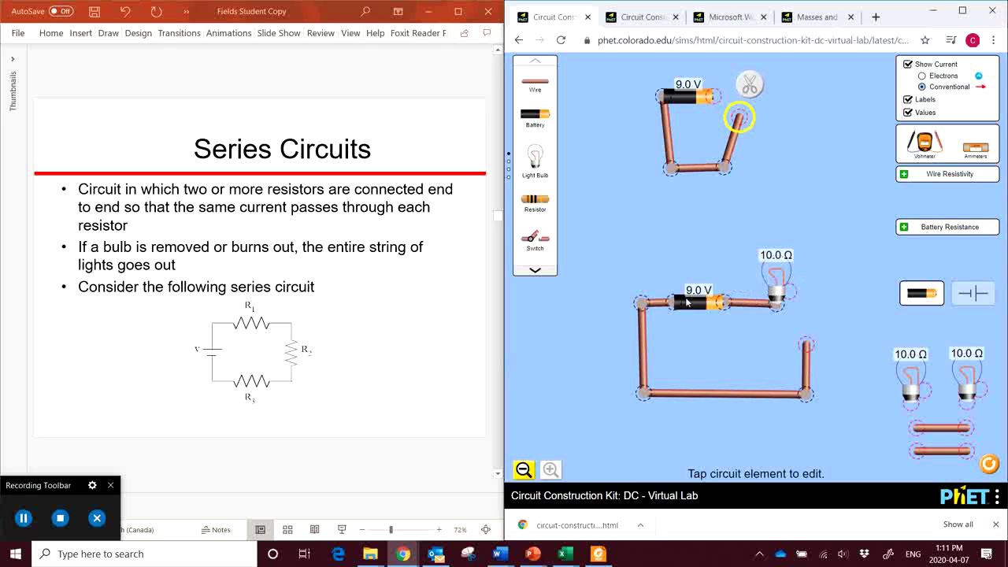
# Show electron flow, connect the wire to the 10.0 Ω bulb to light it, then return to conventional current.
pyautogui.click(923, 76)
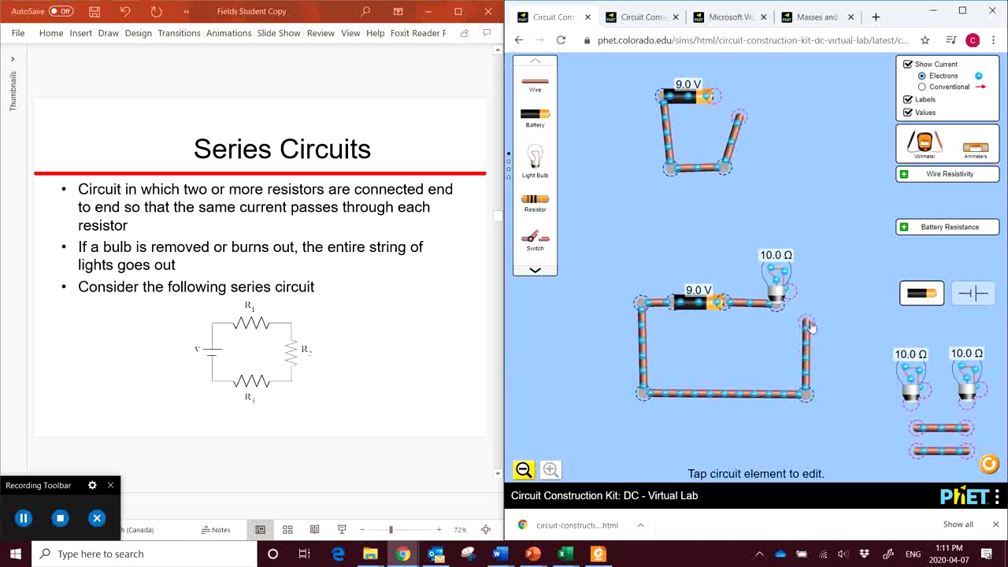
pyautogui.moveTo(806, 306); pyautogui.dragTo(789, 291)
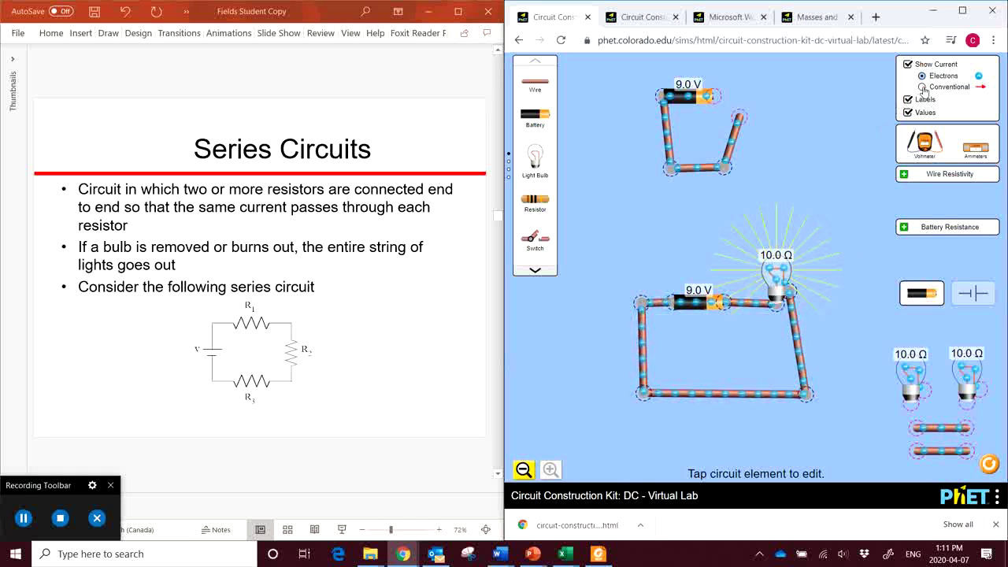
pyautogui.click(922, 86)
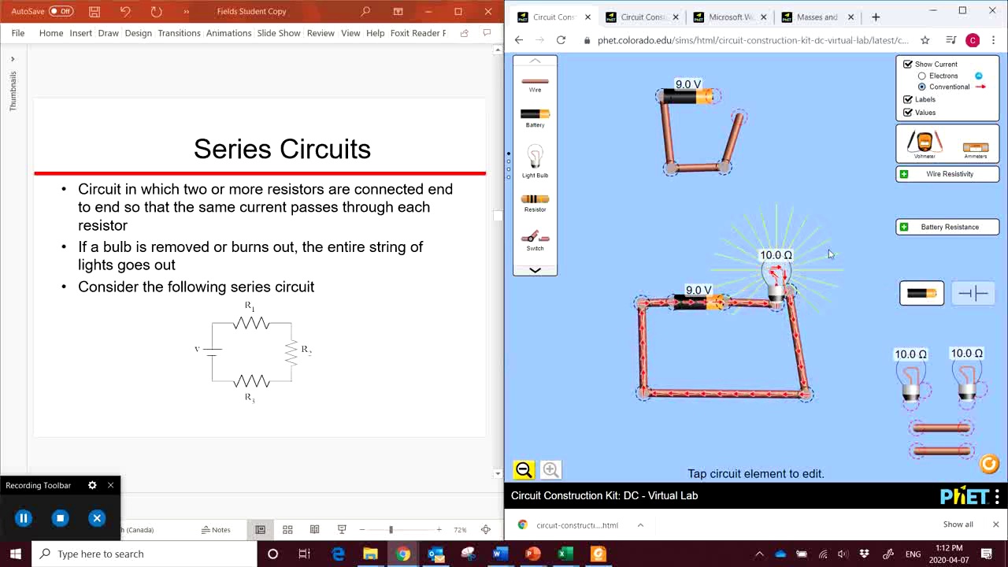
# Raise the bulb's resistance to 59.0 Ω to dim it, then slide it back to 10.0 Ω.
pyautogui.click(776, 274)
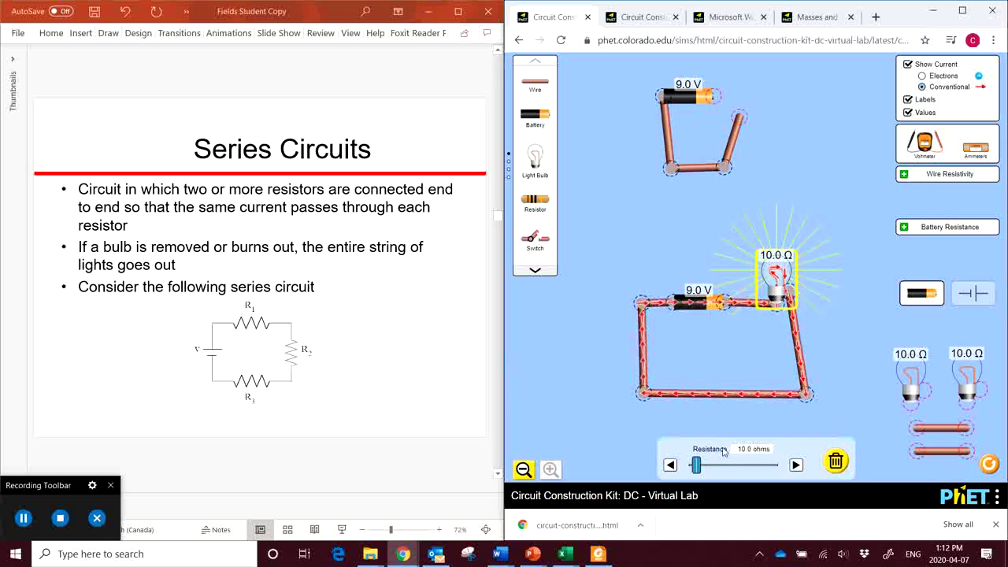
pyautogui.click(796, 466)
pyautogui.click(796, 466)
pyautogui.click(796, 465)
pyautogui.click(796, 465)
pyautogui.moveTo(700, 466); pyautogui.dragTo(732, 467)
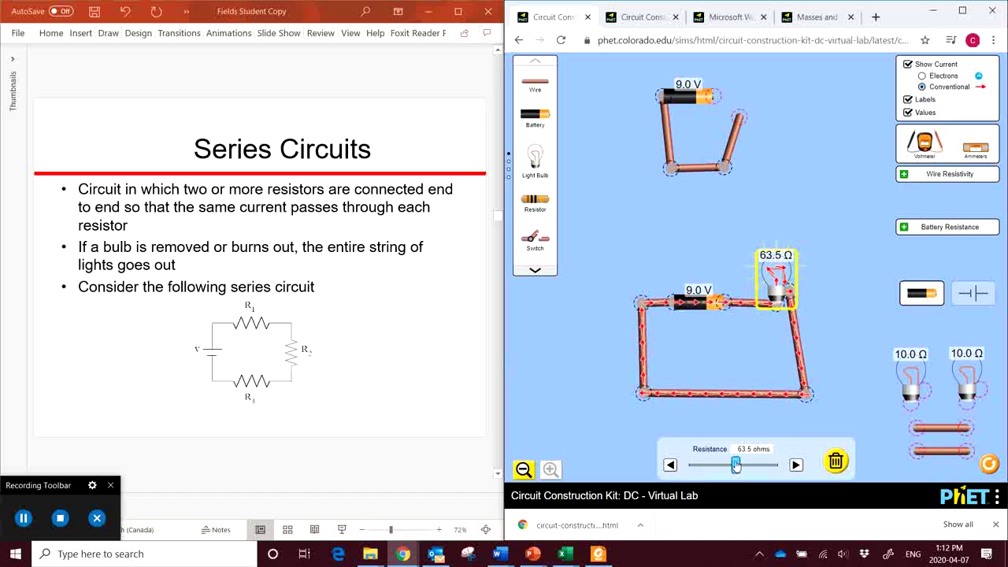
pyautogui.click(858, 260)
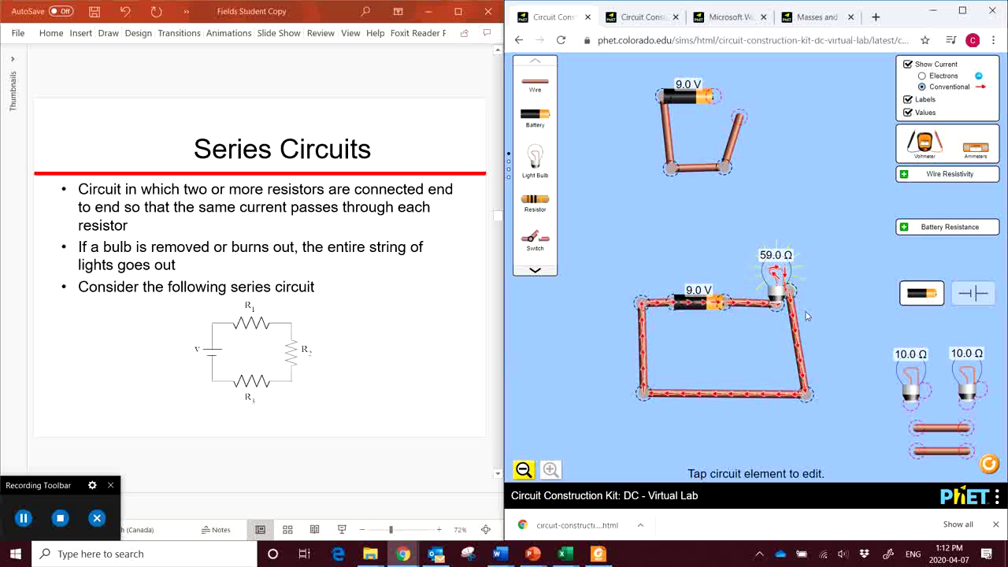
pyautogui.click(776, 272)
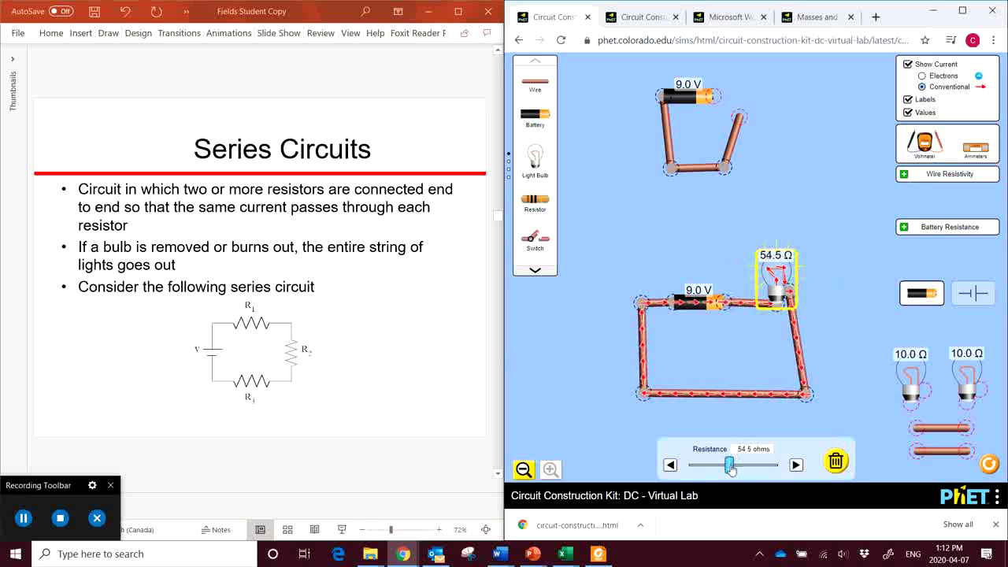
pyautogui.moveTo(711, 467); pyautogui.dragTo(697, 466)
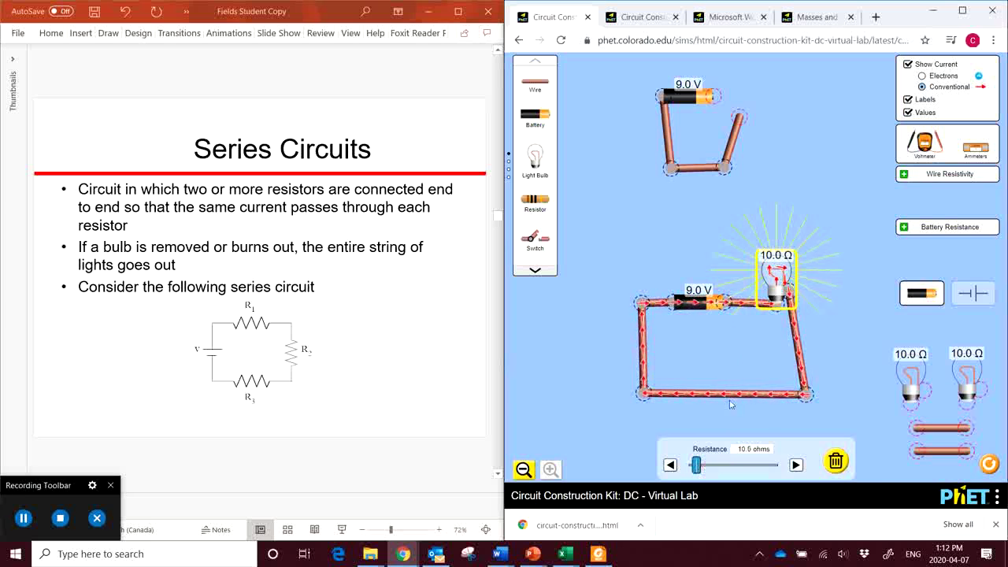
# Push the lower battery's voltage up from 9.0 V to 120.0 V.
pyautogui.click(688, 304)
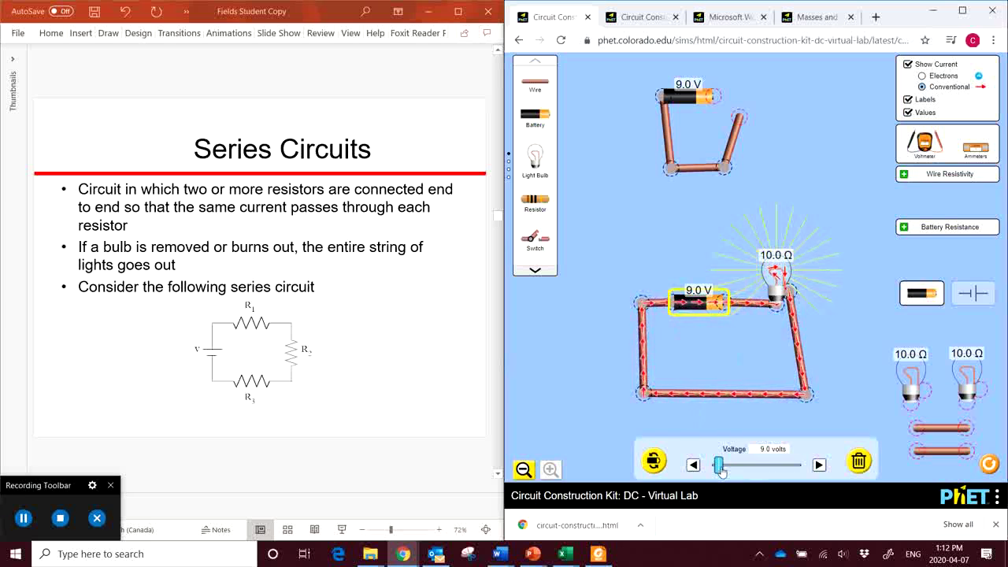
pyautogui.moveTo(719, 468); pyautogui.dragTo(735, 470)
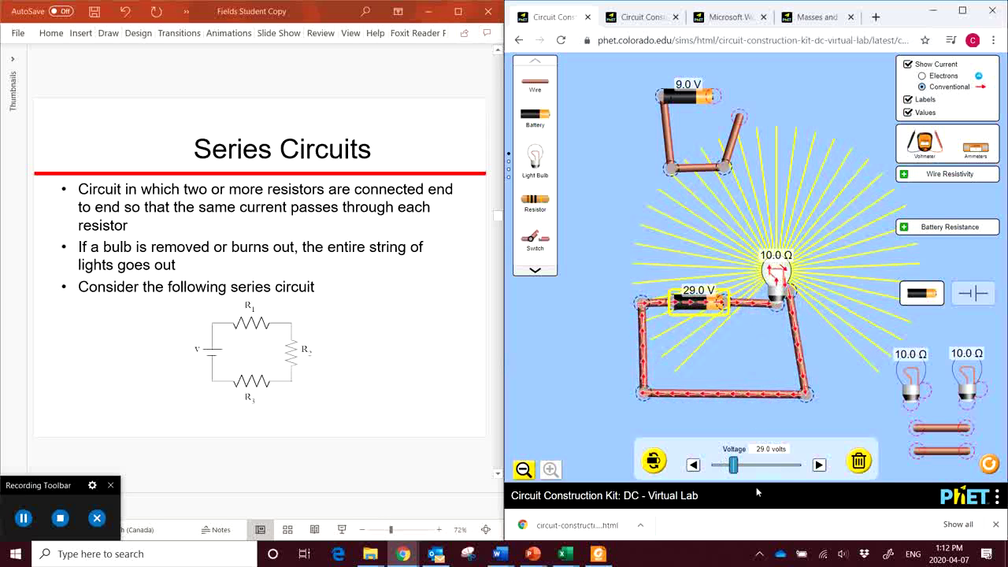
pyautogui.moveTo(735, 469); pyautogui.dragTo(809, 468)
# Drop the bulb's resistance to 7.0 Ω, then restore it to 10.0 Ω.
pyautogui.click(774, 274)
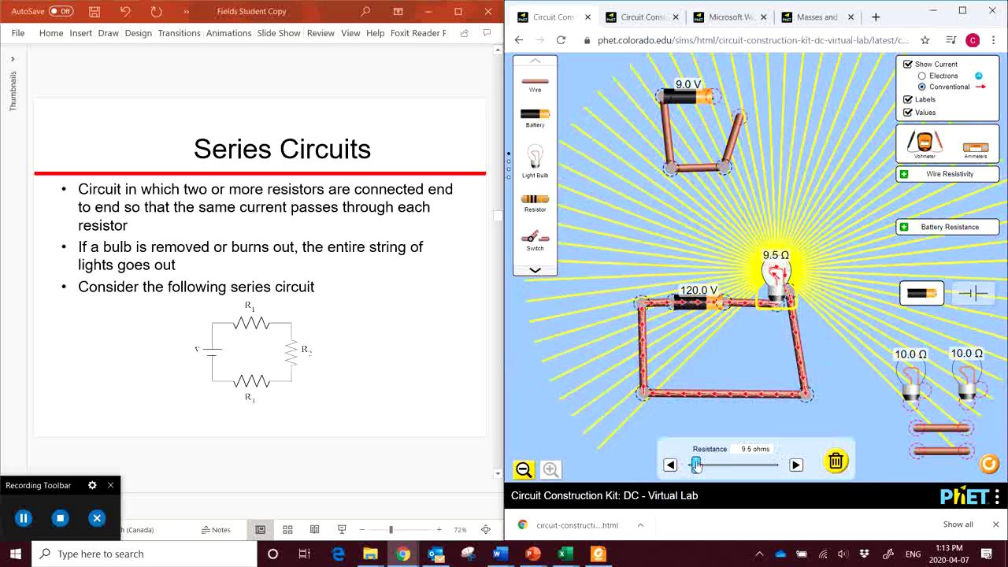
pyautogui.moveTo(696, 465); pyautogui.dragTo(694, 465)
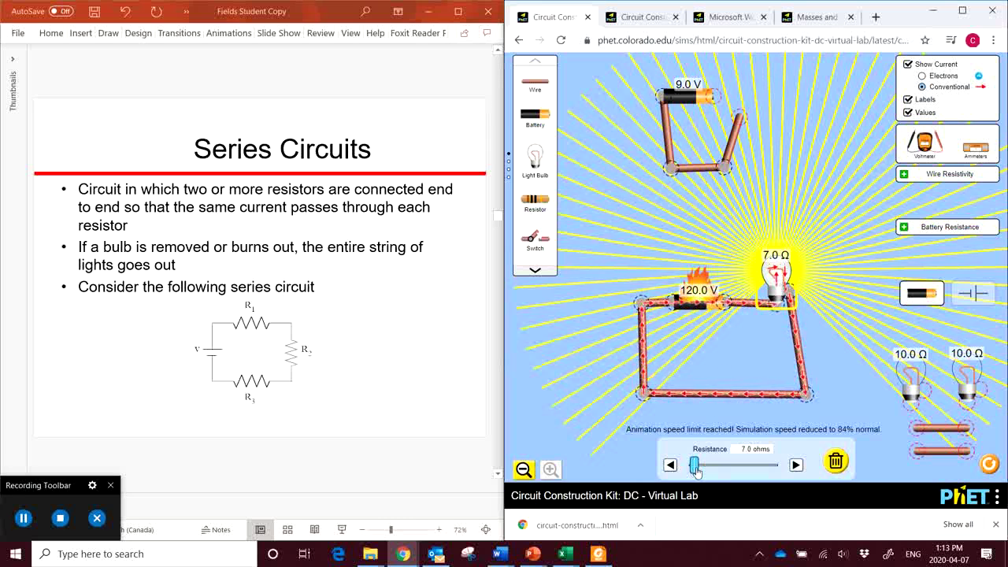
pyautogui.moveTo(695, 466); pyautogui.dragTo(697, 466)
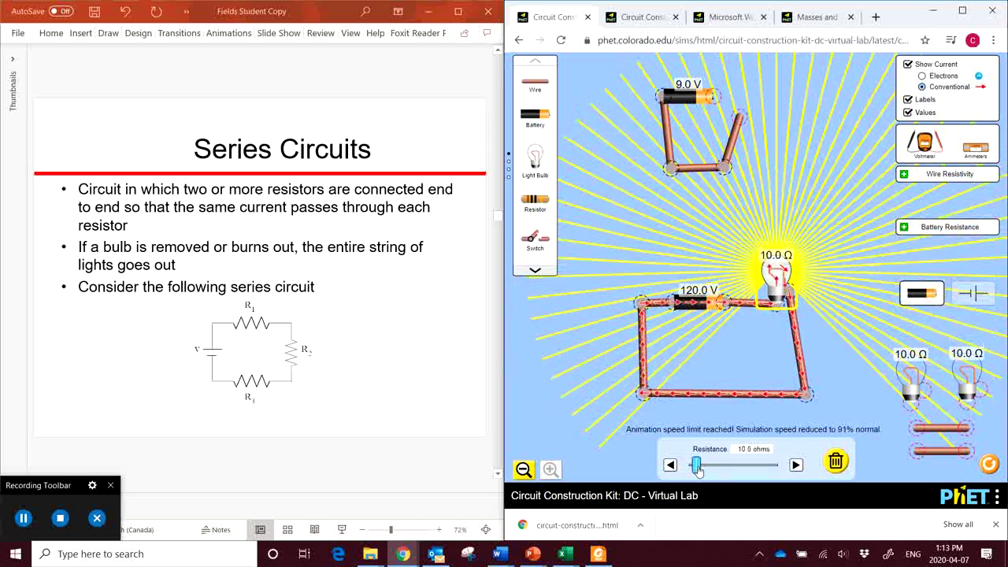
# Bring the 120.0 V battery back down to 10.0 V.
pyautogui.click(693, 302)
pyautogui.moveTo(800, 464); pyautogui.dragTo(719, 466)
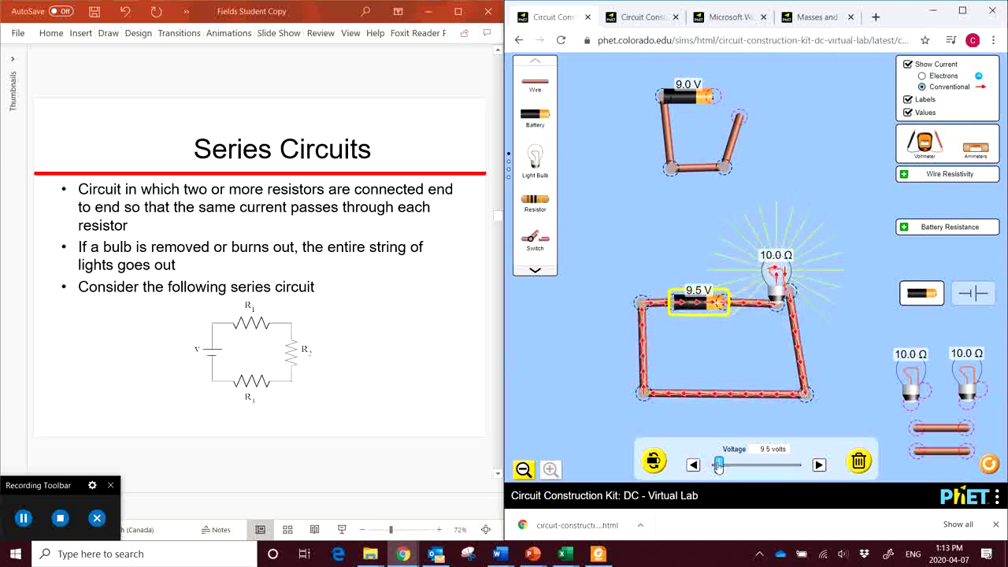
pyautogui.click(819, 465)
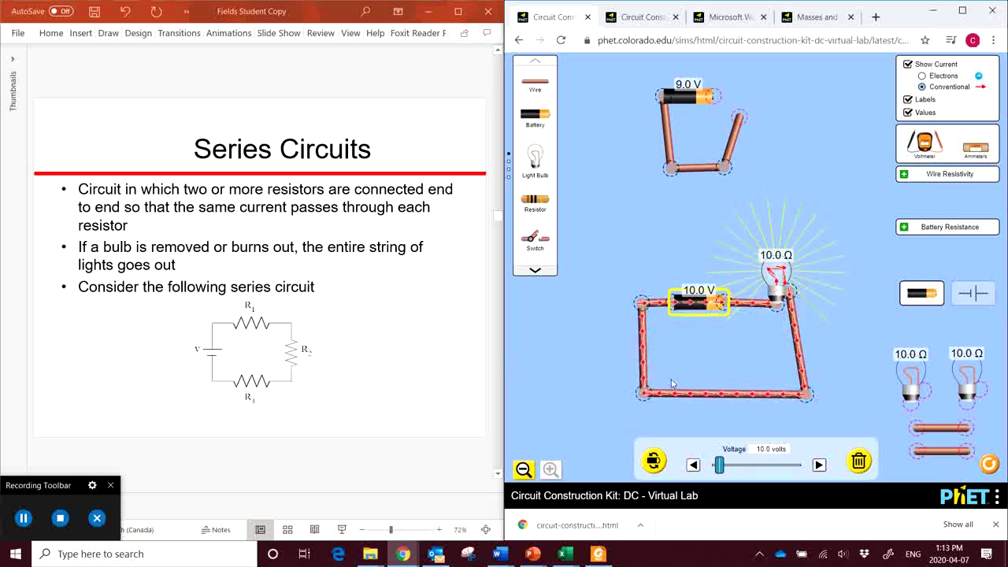
pyautogui.click(642, 307)
# Cut the circuit open at the left corner junction and move the freed wire end aside.
pyautogui.rightClick(642, 308)
pyautogui.click(642, 305)
pyautogui.click(617, 280)
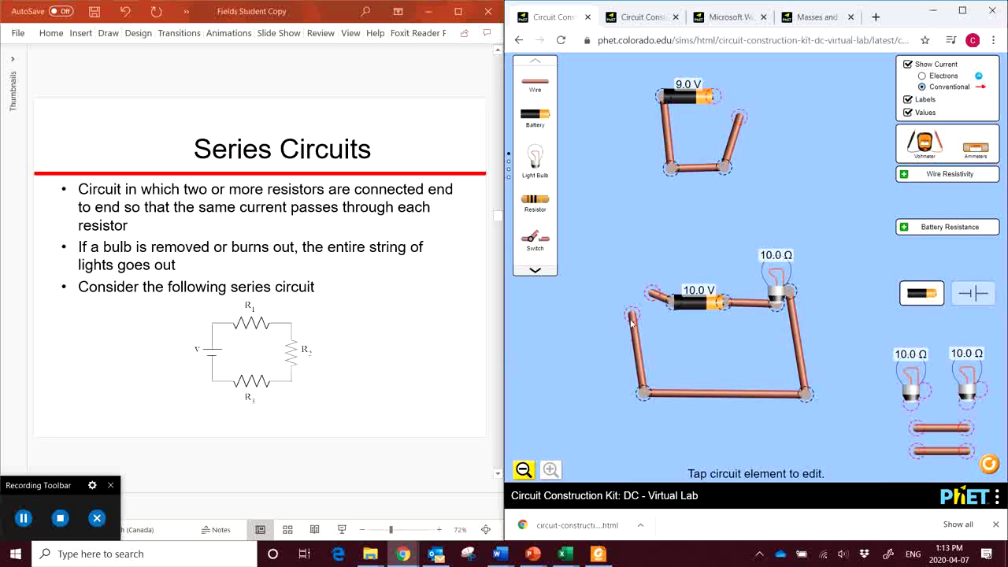
pyautogui.moveTo(632, 319); pyautogui.dragTo(598, 333)
# Place a switch in the gap, close it to relight the bulb, and straighten the wires.
pyautogui.moveTo(528, 247); pyautogui.dragTo(617, 319)
pyautogui.click(624, 321)
pyautogui.click(630, 315)
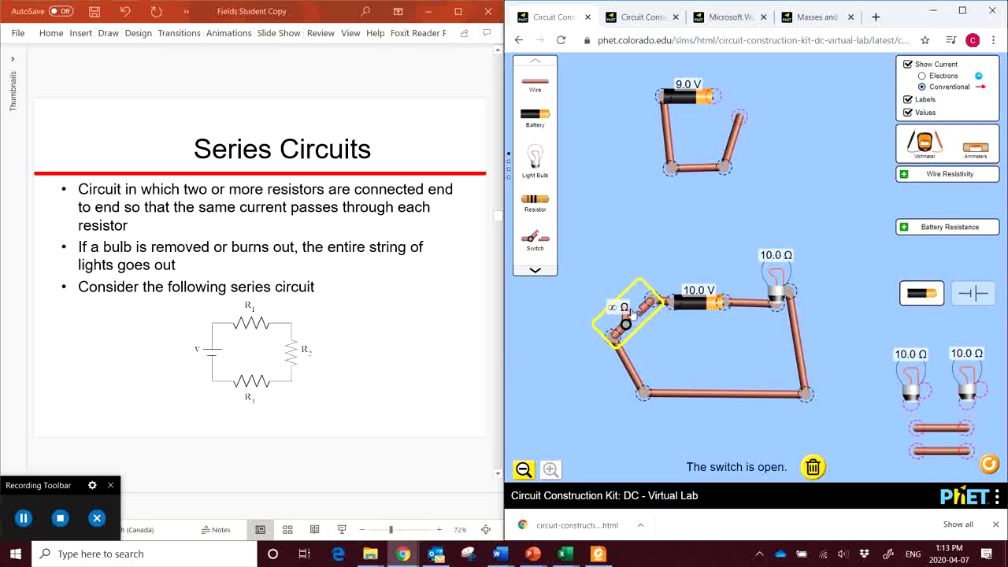
pyautogui.click(630, 325)
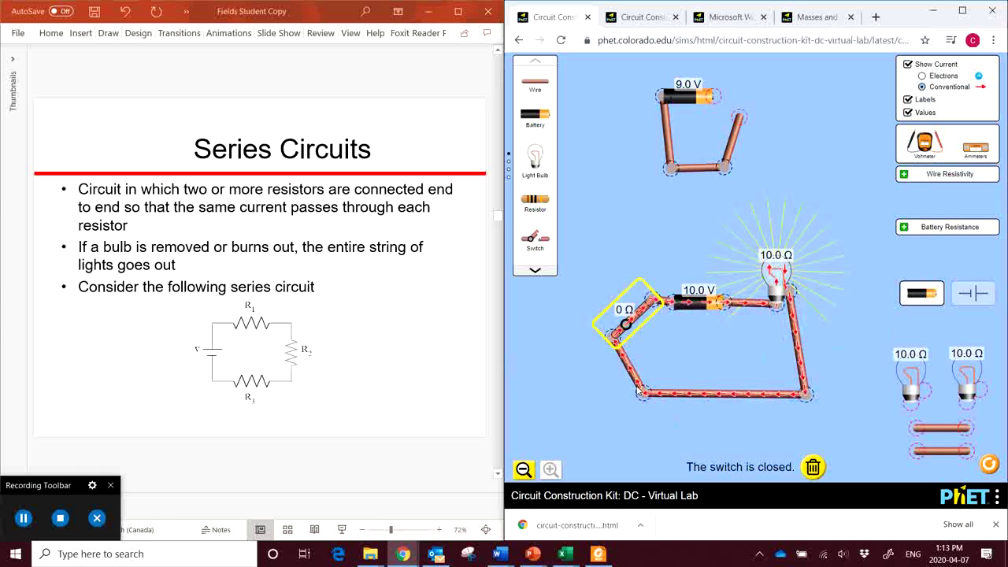
pyautogui.moveTo(643, 392); pyautogui.dragTo(642, 397)
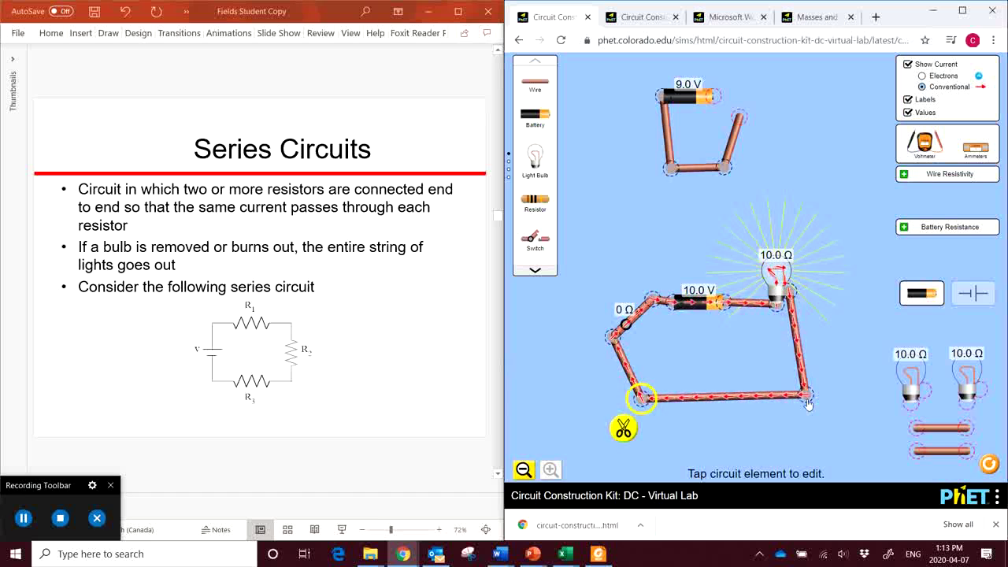
pyautogui.moveTo(806, 394); pyautogui.dragTo(790, 400)
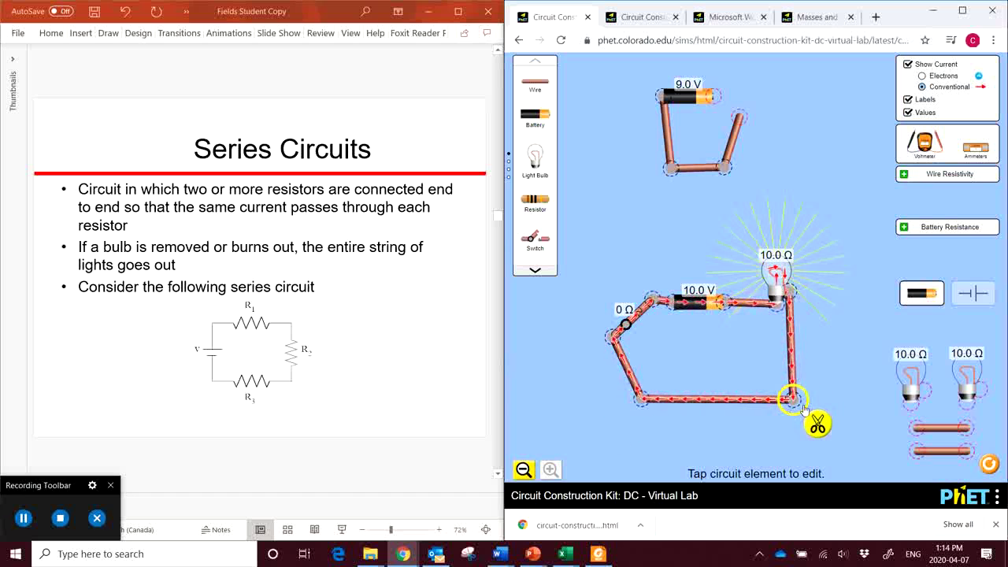
# Add a second 10.0 Ω bulb at the bottom-right corner, then detach it and rejoin the wires.
pyautogui.click(815, 425)
pyautogui.moveTo(916, 398); pyautogui.dragTo(801, 422)
pyautogui.click(806, 364)
pyautogui.click(761, 401)
pyautogui.click(830, 322)
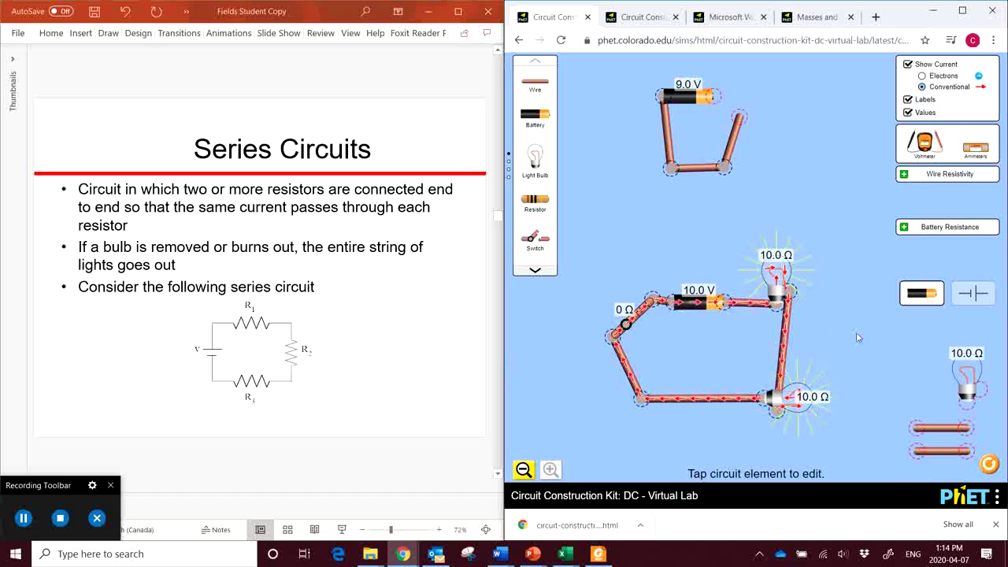
pyautogui.click(768, 400)
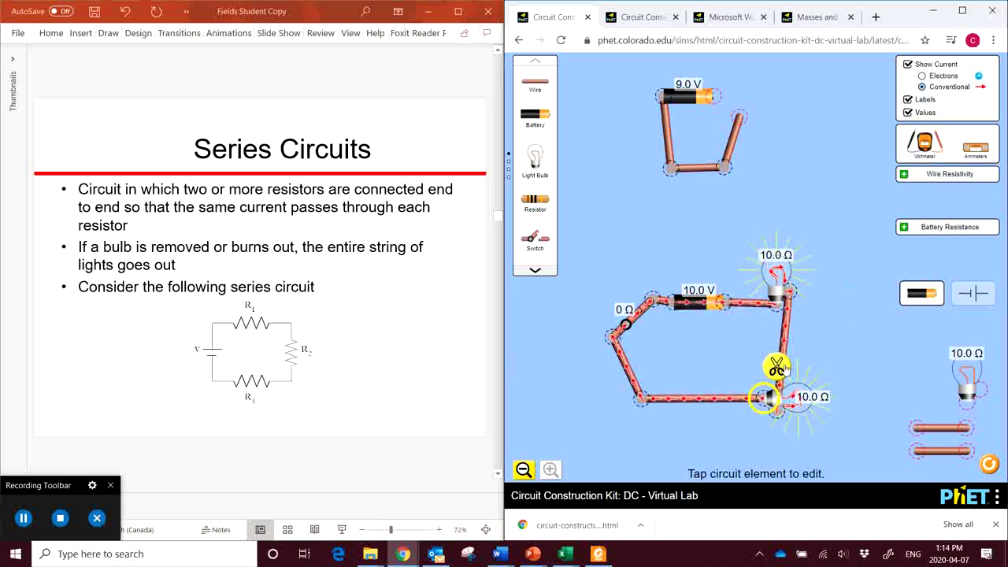
pyautogui.click(779, 367)
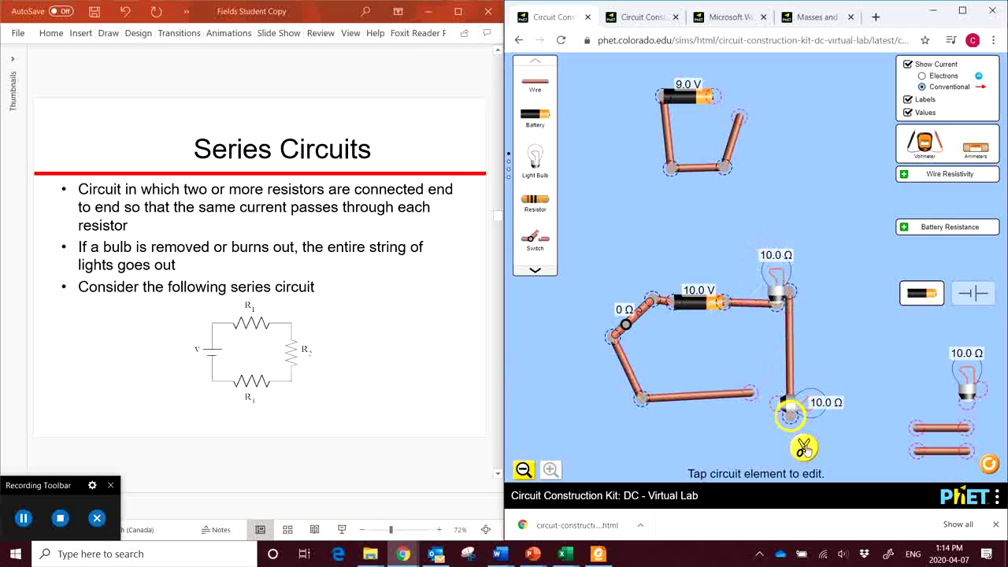
pyautogui.click(804, 447)
pyautogui.moveTo(787, 406); pyautogui.dragTo(847, 365)
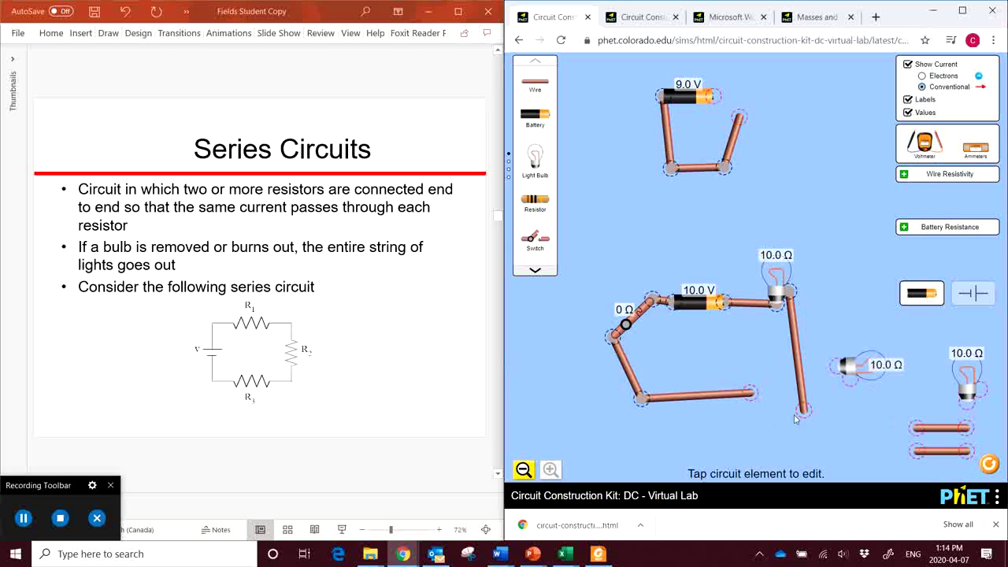
pyautogui.moveTo(798, 416); pyautogui.dragTo(742, 390)
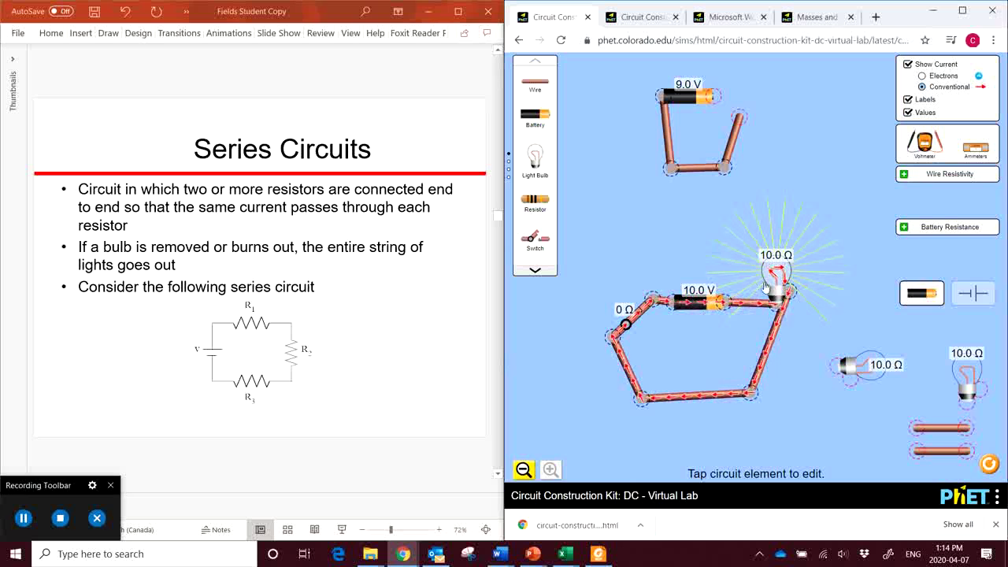
# Open the bottom-right junction and fit the second 10.0 Ω bulb onto the wire end.
pyautogui.click(749, 394)
pyautogui.click(770, 421)
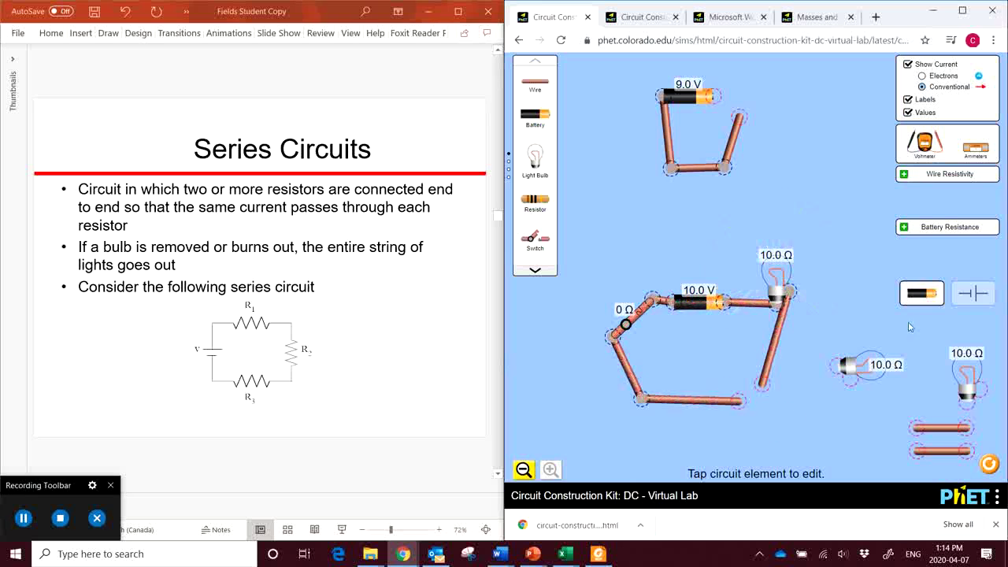
pyautogui.moveTo(841, 373); pyautogui.dragTo(758, 392)
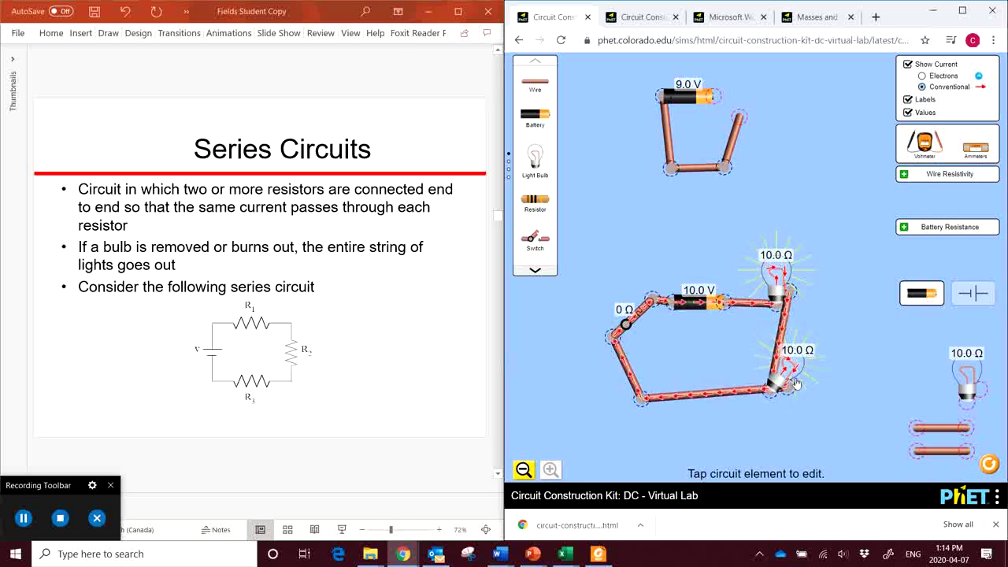
pyautogui.moveTo(798, 383); pyautogui.dragTo(802, 387)
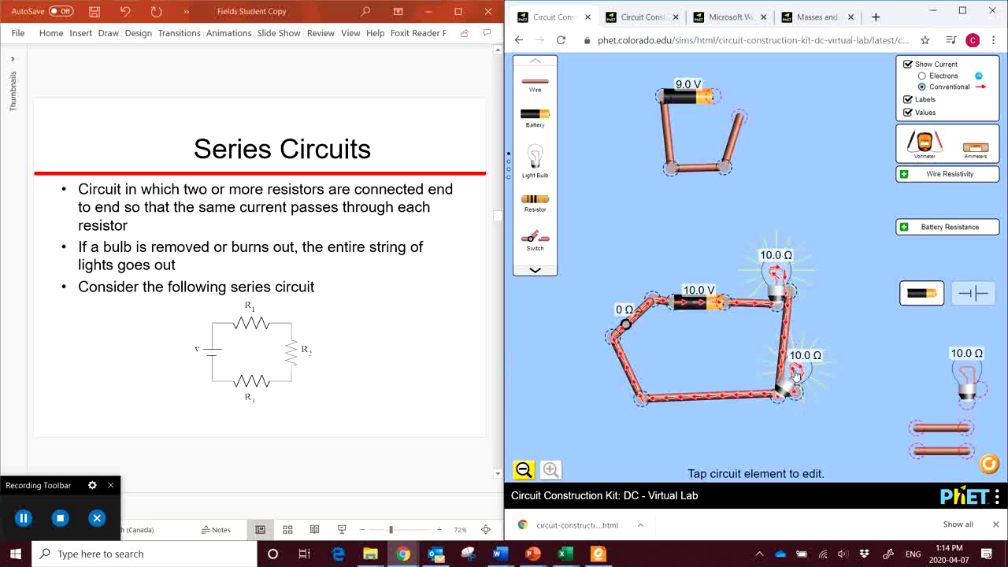
# Split the lower-left junction and snap the third 10.0 Ω bulb into the loop.
pyautogui.click(632, 384)
pyautogui.click(639, 400)
pyautogui.click(624, 429)
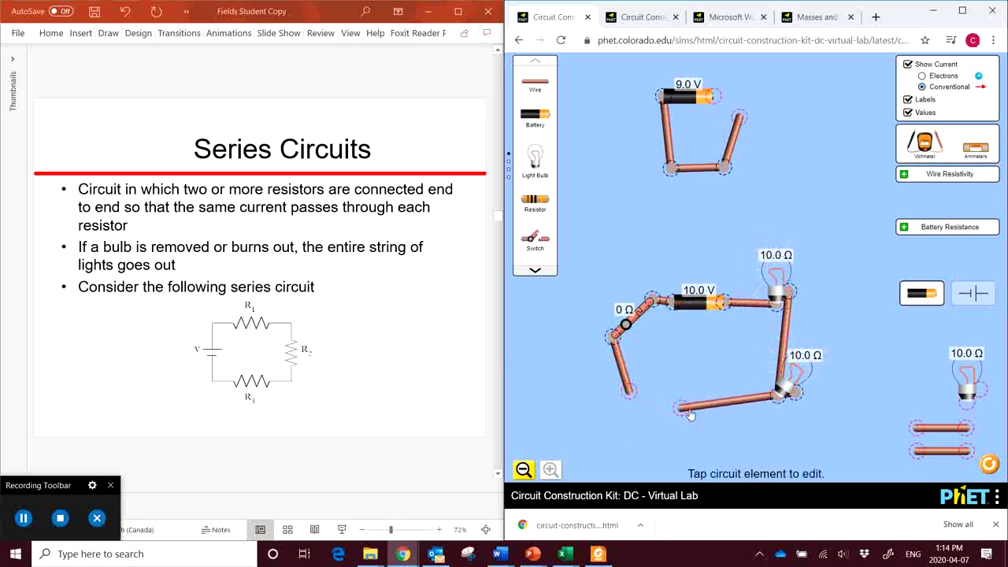
pyautogui.moveTo(989, 391); pyautogui.dragTo(742, 382)
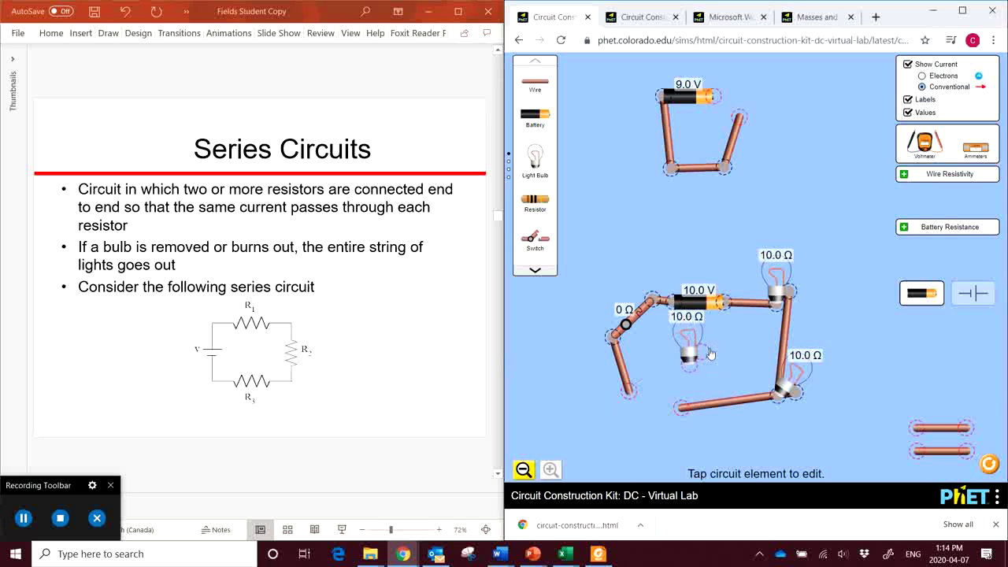
pyautogui.moveTo(681, 370); pyautogui.dragTo(658, 375)
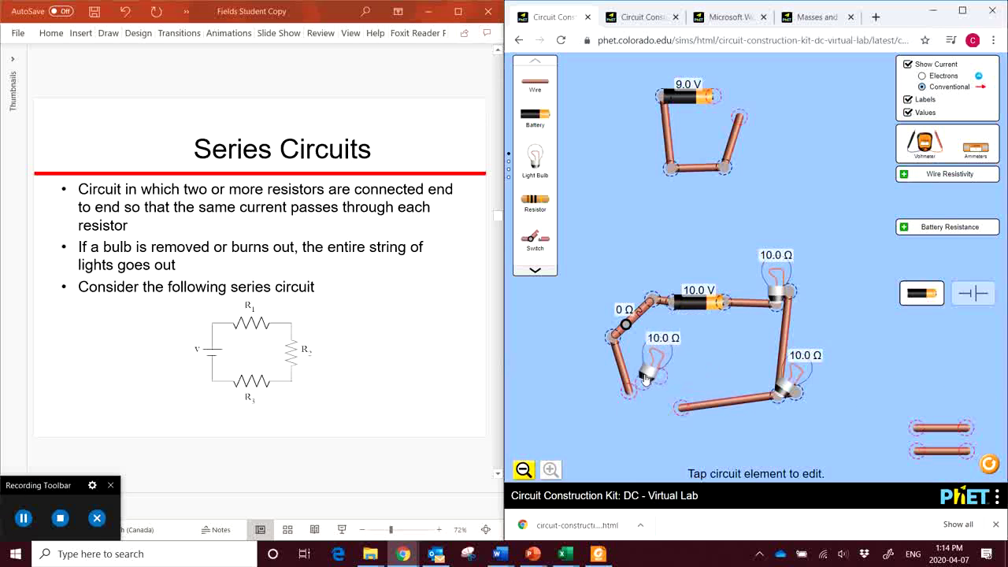
pyautogui.moveTo(778, 400)
pyautogui.mouseDown()
pyautogui.moveTo(773, 424)
pyautogui.moveTo(780, 403)
pyautogui.mouseUp()
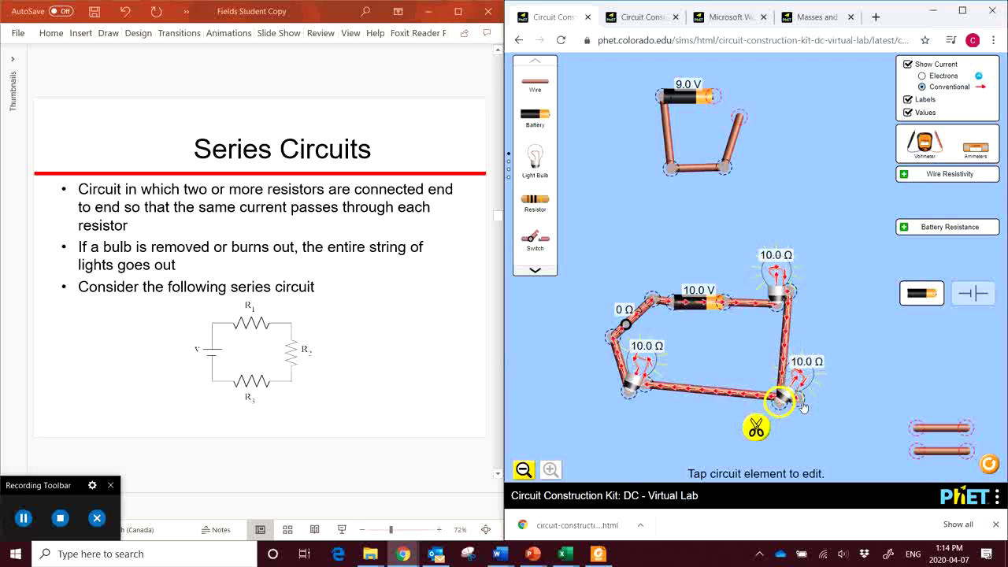
# Reconnect the bottom-right bulb to the bottom wire and tidy the lower-left bulb.
pyautogui.click(832, 398)
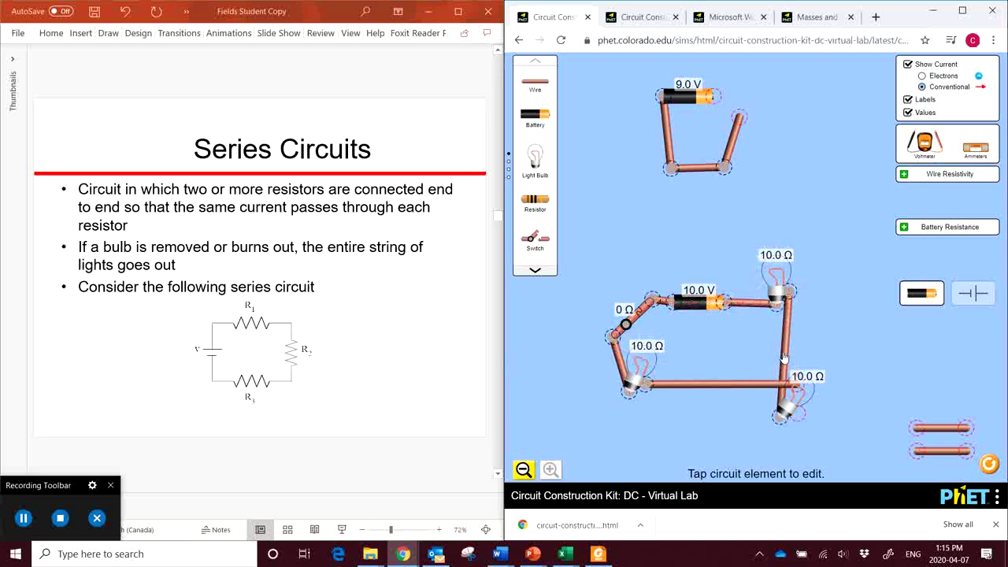
pyautogui.moveTo(833, 404); pyautogui.dragTo(794, 423)
pyautogui.moveTo(795, 385); pyautogui.dragTo(792, 418)
pyautogui.moveTo(629, 394); pyautogui.dragTo(630, 424)
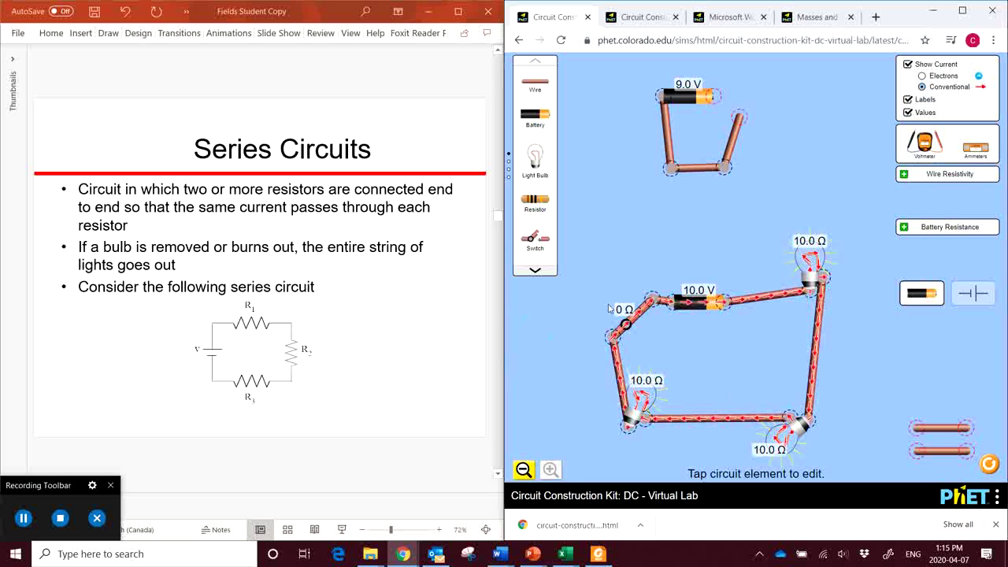
# Cut the upper bulb free from the right wire, then reattach the wire end to its terminal.
pyautogui.click(824, 282)
pyautogui.click(824, 282)
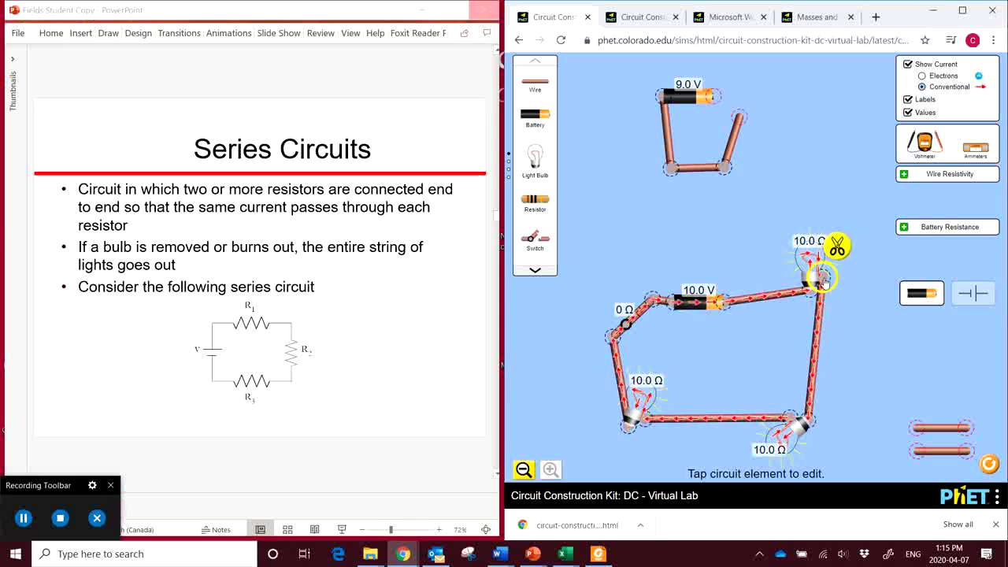
pyautogui.click(836, 246)
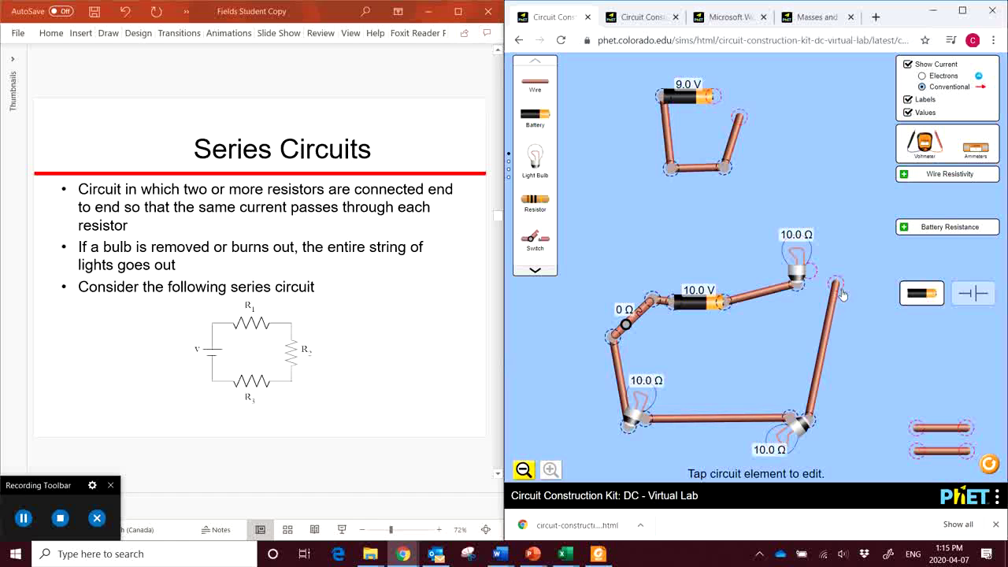
pyautogui.moveTo(841, 294); pyautogui.dragTo(811, 280)
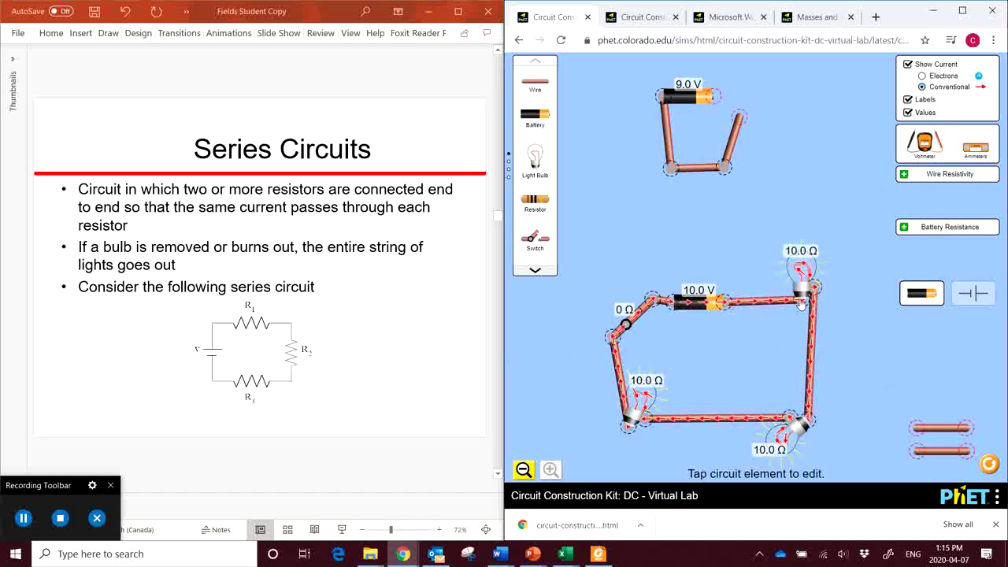
# Delete the spare loop's three wires and its 9.0 V battery.
pyautogui.click(709, 168)
pyautogui.press('Delete')
pyautogui.click(731, 142)
pyautogui.press('Delete')
pyautogui.click(668, 130)
pyautogui.press('Delete')
pyautogui.click(689, 97)
pyautogui.press('Delete')
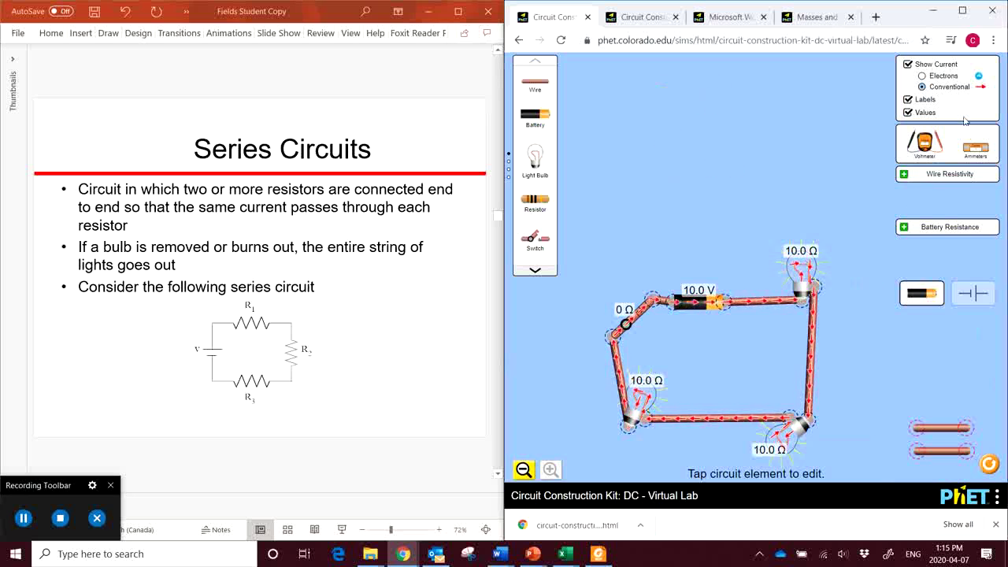
# Place a voltmeter and an ammeter above the circuit.
pyautogui.moveTo(914, 156); pyautogui.dragTo(669, 142)
pyautogui.moveTo(975, 147); pyautogui.dragTo(797, 147)
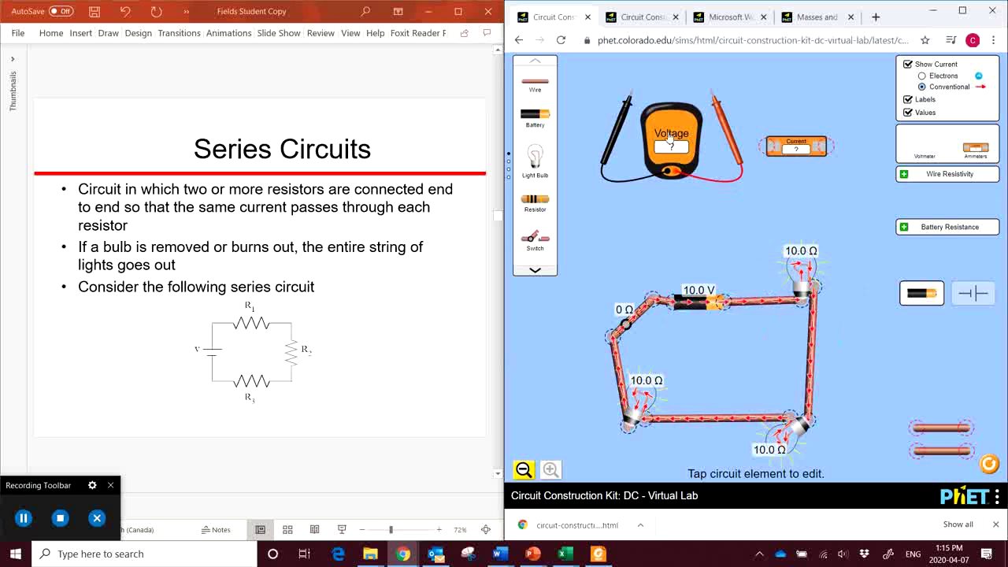
pyautogui.moveTo(693, 147); pyautogui.dragTo(739, 136)
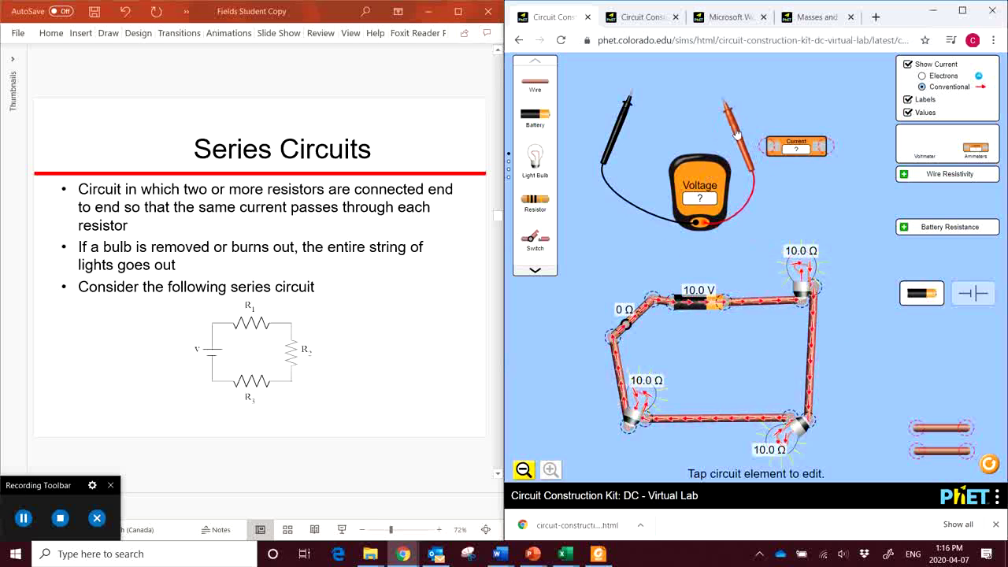
# Add a 10.0 Ω resistor and delete the lower-left bulb.
pyautogui.moveTo(534, 201); pyautogui.dragTo(558, 396)
pyautogui.click(642, 412)
pyautogui.press('Delete')
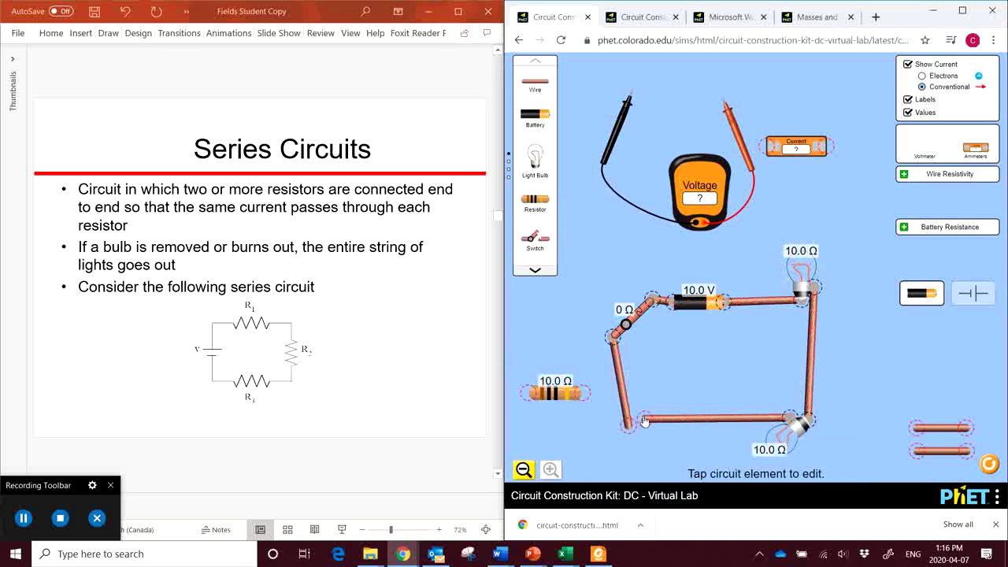
# Move the loose lower-left wire end onto the 10.0 Ω resistor's terminal.
pyautogui.moveTo(632, 429); pyautogui.dragTo(605, 411)
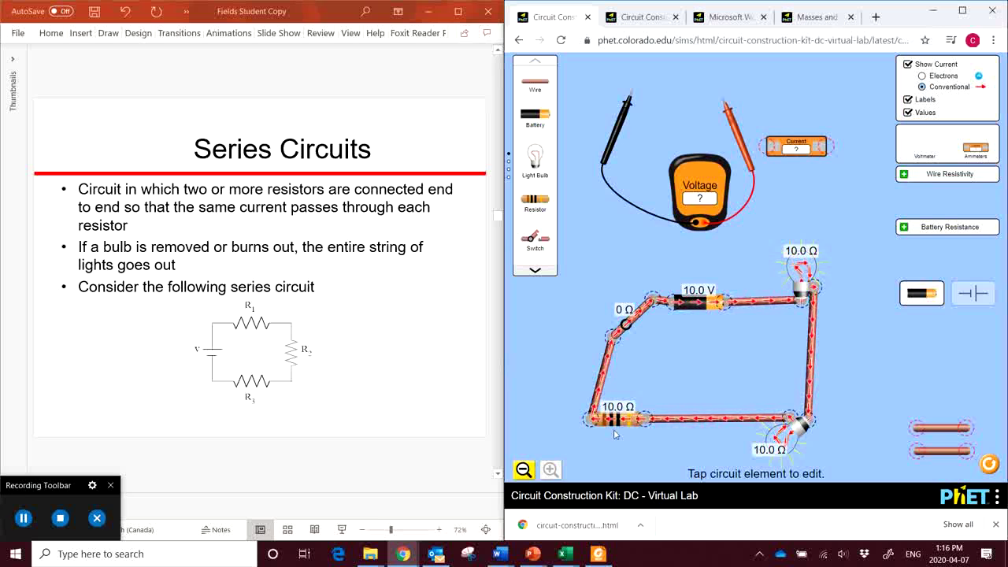
pyautogui.moveTo(618, 132); pyautogui.dragTo(653, 345)
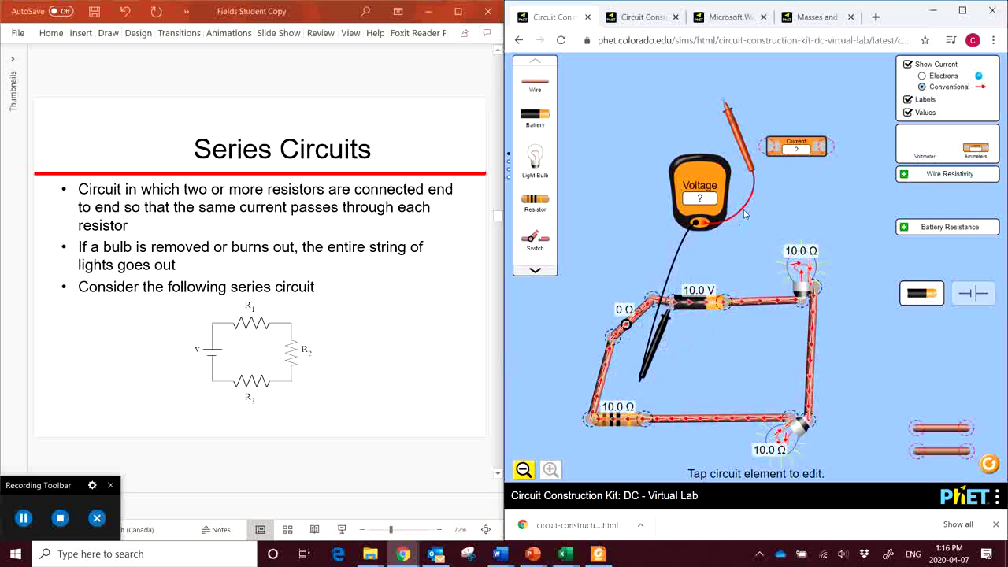
pyautogui.moveTo(711, 189); pyautogui.dragTo(722, 418)
pyautogui.moveTo(738, 144); pyautogui.dragTo(763, 360)
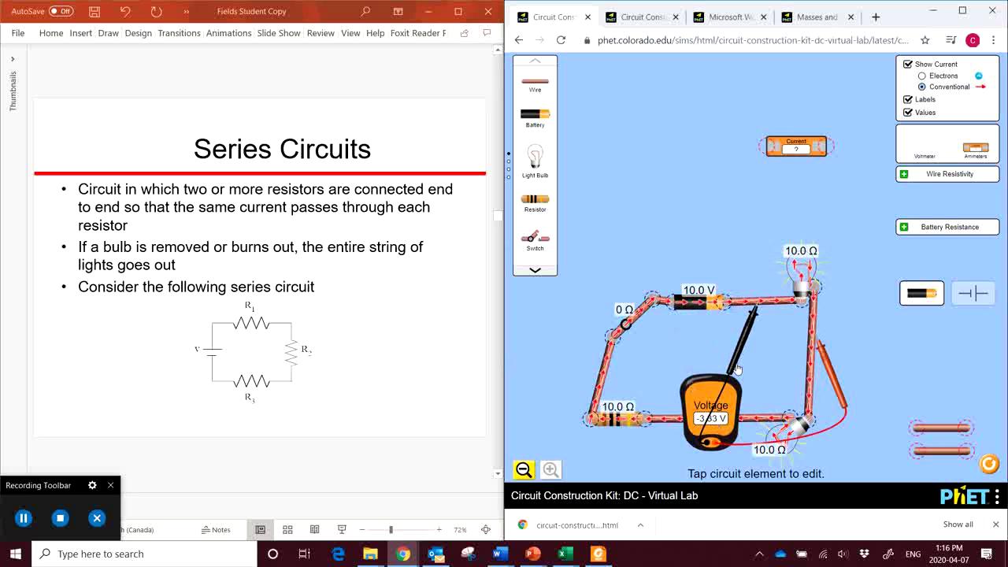
pyautogui.moveTo(741, 359); pyautogui.dragTo(793, 436)
pyautogui.moveTo(835, 382); pyautogui.dragTo(684, 469)
pyautogui.moveTo(783, 421); pyautogui.dragTo(618, 426)
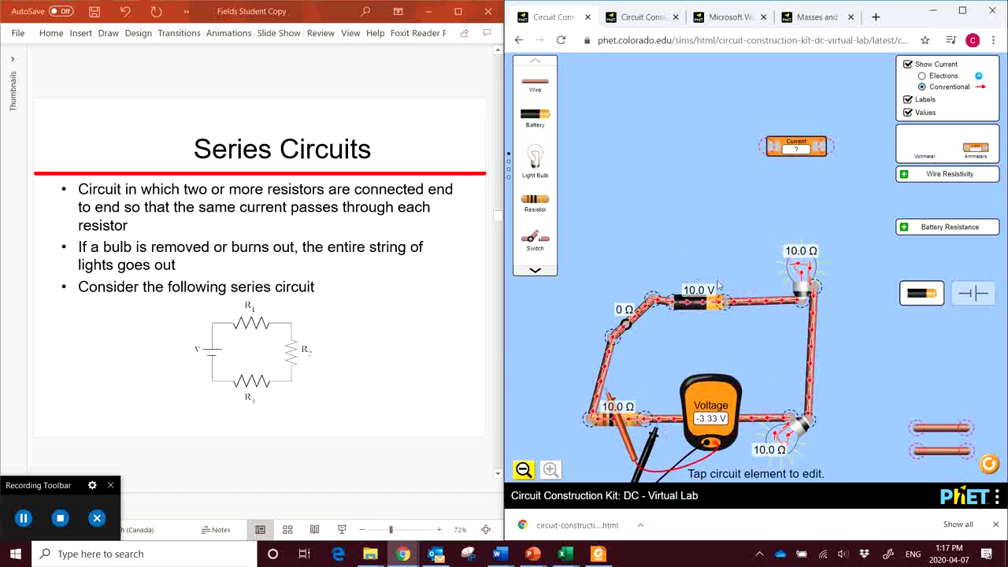
pyautogui.moveTo(624, 438); pyautogui.dragTo(769, 392)
pyautogui.moveTo(711, 411); pyautogui.dragTo(668, 206)
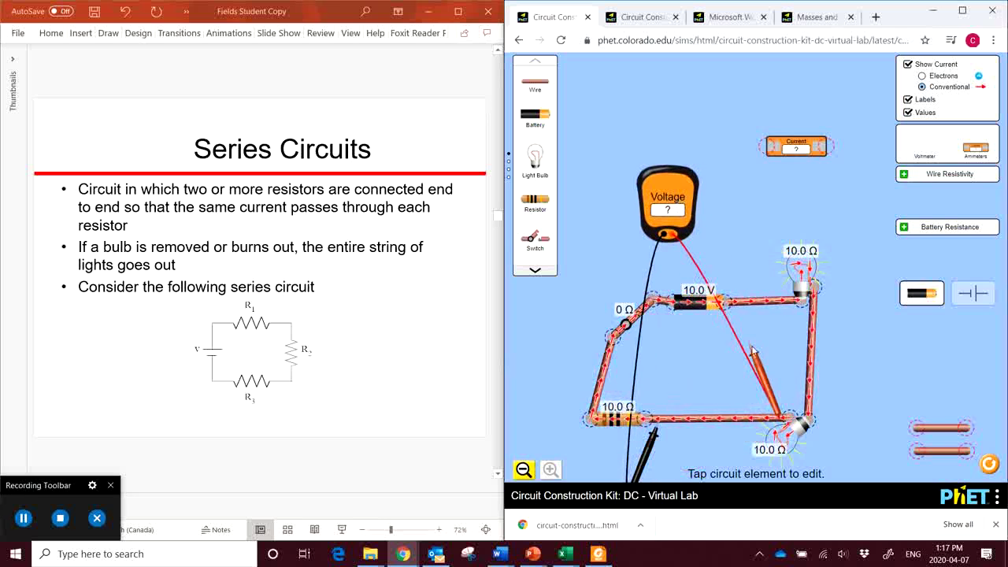
pyautogui.moveTo(765, 381); pyautogui.dragTo(724, 161)
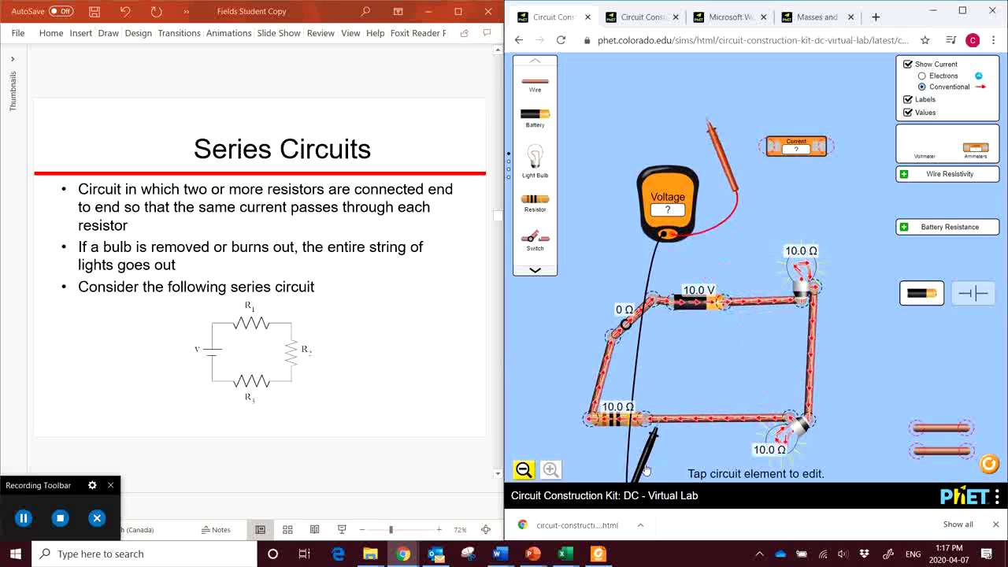
pyautogui.moveTo(650, 450); pyautogui.dragTo(610, 161)
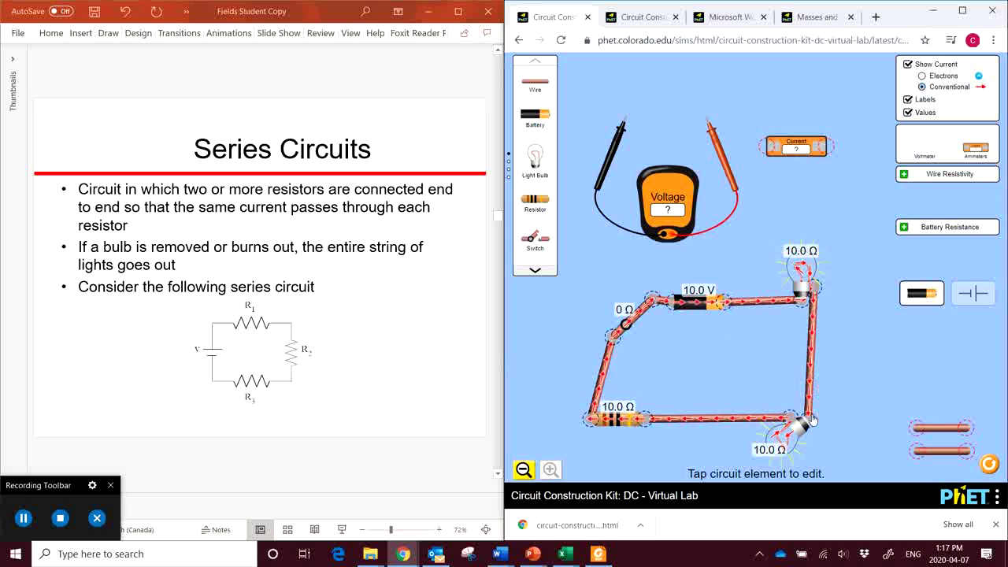
# Briefly lower the top-right bulb's resistance to 8.5 Ω, then return it to 10.0 Ω.
pyautogui.click(804, 282)
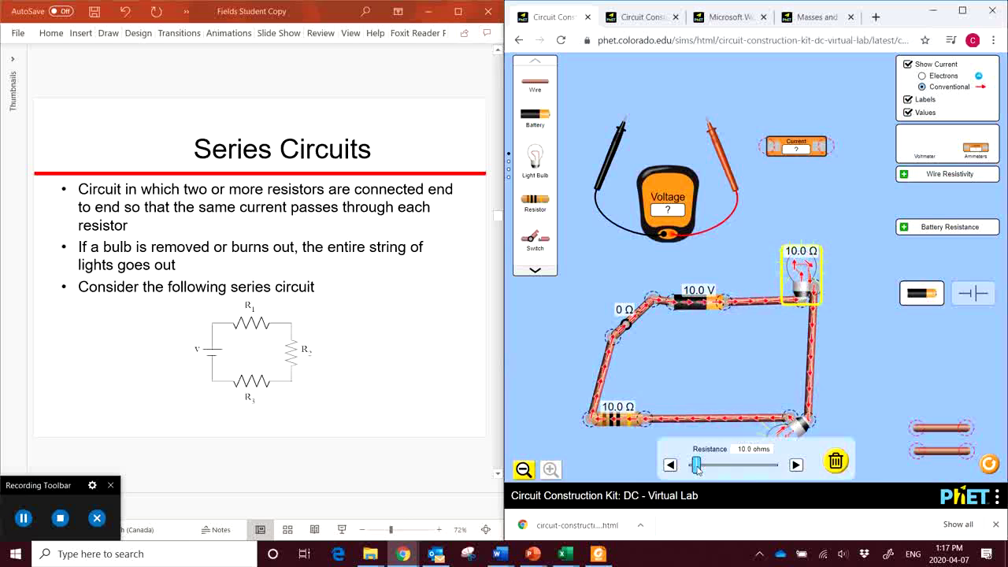
pyautogui.moveTo(697, 468); pyautogui.dragTo(690, 469)
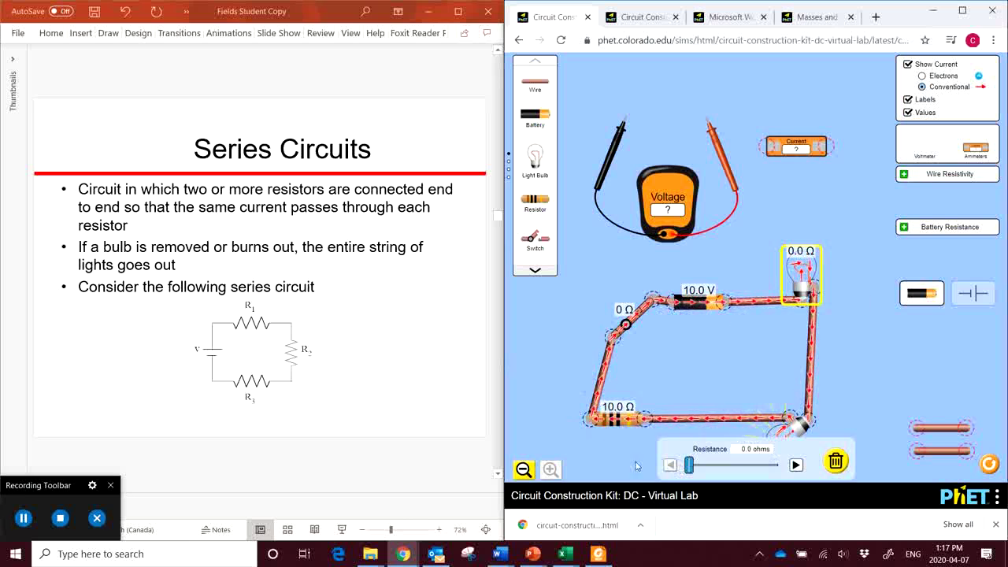
pyautogui.moveTo(689, 466); pyautogui.dragTo(692, 465)
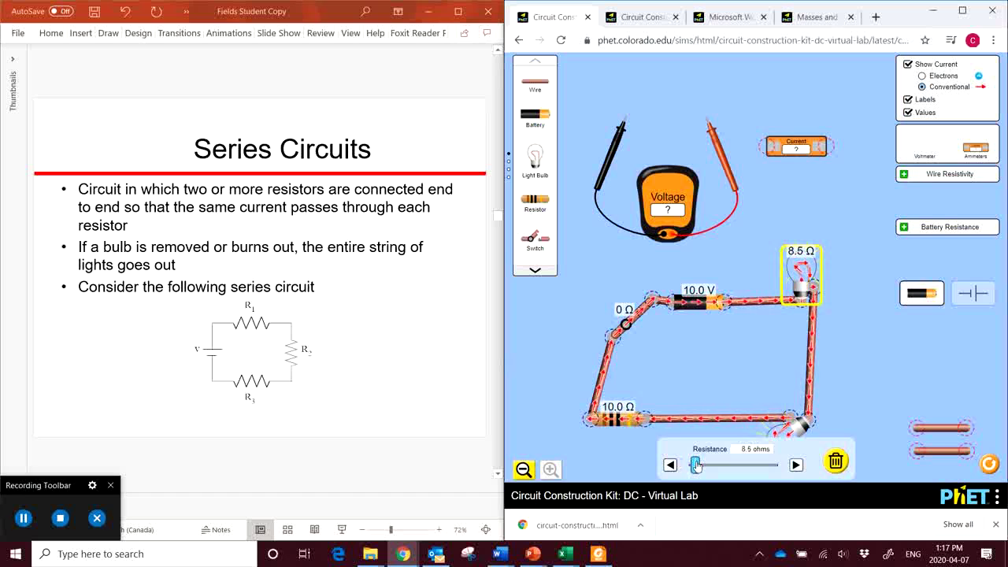
pyautogui.click(888, 354)
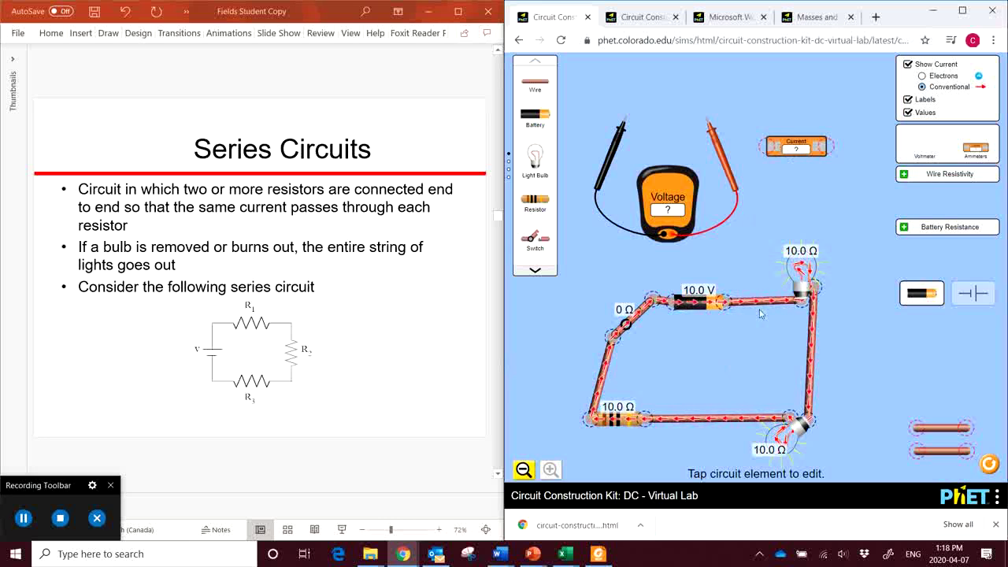
# Move the ammeter into the loop and confirm the battery reads 10.00 V with the voltmeter.
pyautogui.moveTo(790, 147); pyautogui.dragTo(715, 343)
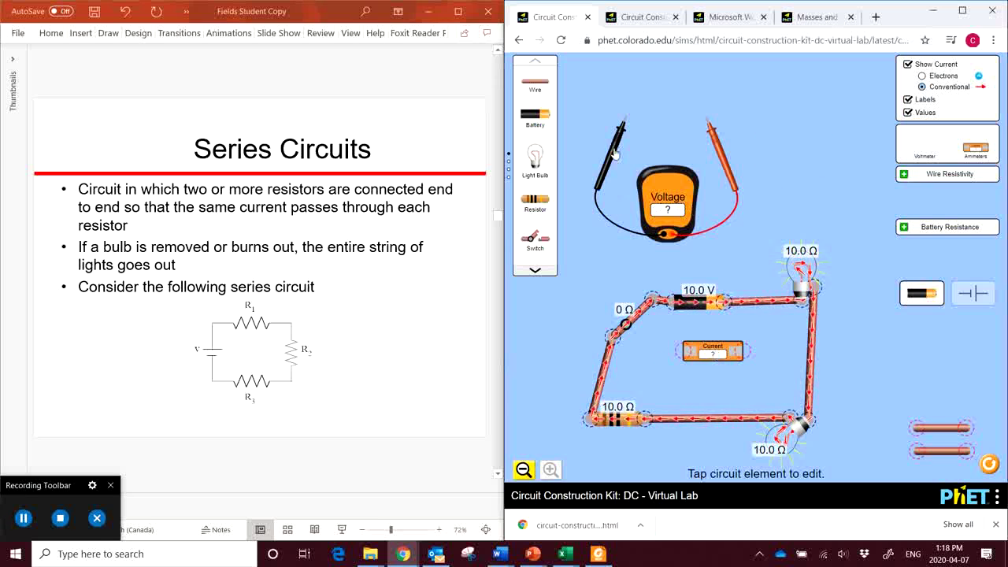
pyautogui.moveTo(617, 154); pyautogui.dragTo(652, 344)
pyautogui.moveTo(741, 167); pyautogui.dragTo(752, 347)
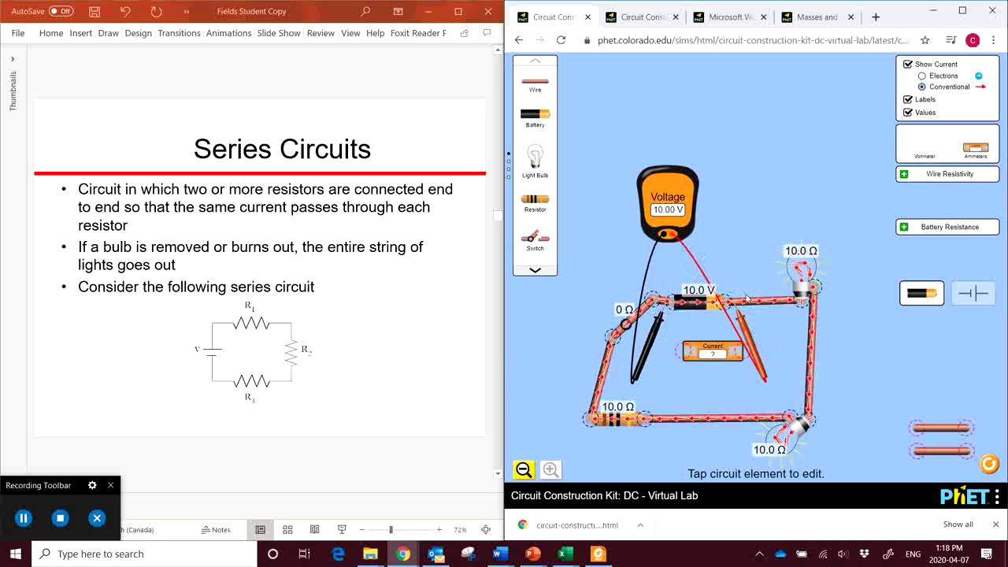
pyautogui.moveTo(748, 327); pyautogui.dragTo(719, 136)
pyautogui.moveTo(652, 341); pyautogui.dragTo(627, 137)
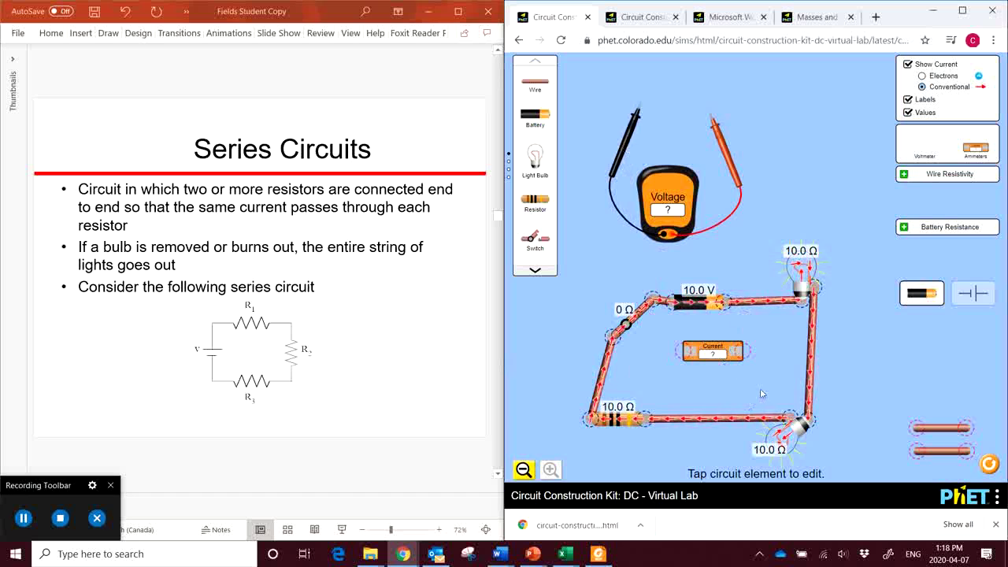
# Cut the battery from the right wire, shift it left, and insert the ammeter after it.
pyautogui.moveTo(679, 362); pyautogui.dragTo(746, 375)
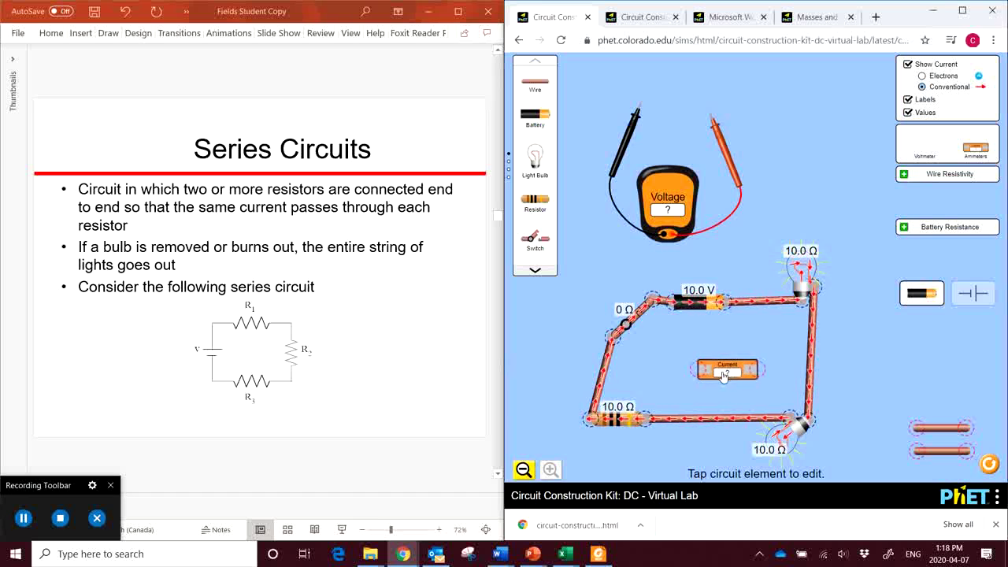
pyautogui.click(721, 304)
pyautogui.click(725, 334)
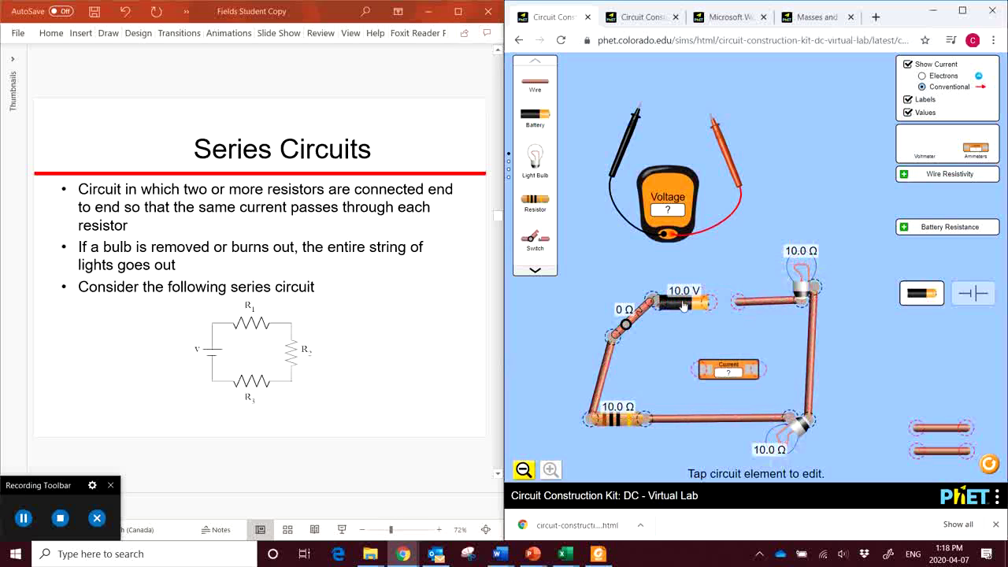
pyautogui.moveTo(684, 305); pyautogui.dragTo(696, 286)
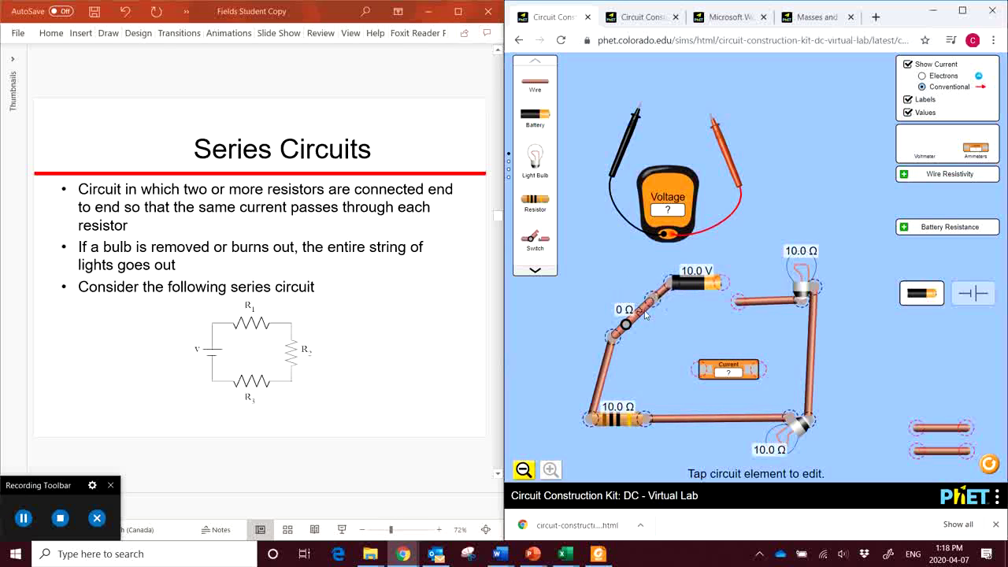
pyautogui.moveTo(644, 314); pyautogui.dragTo(597, 315)
pyautogui.moveTo(690, 284); pyautogui.dragTo(648, 295)
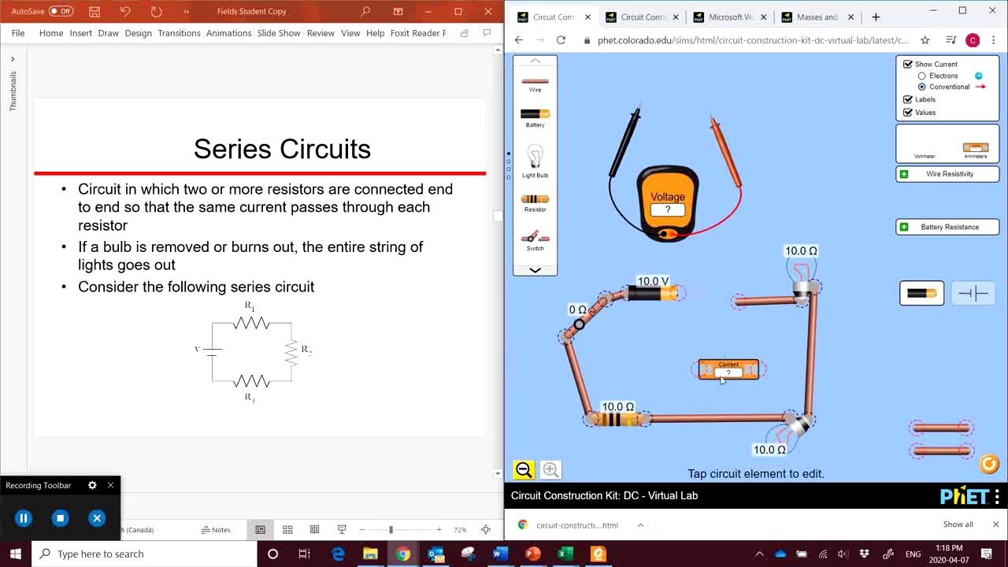
pyautogui.moveTo(722, 382); pyautogui.dragTo(687, 303)
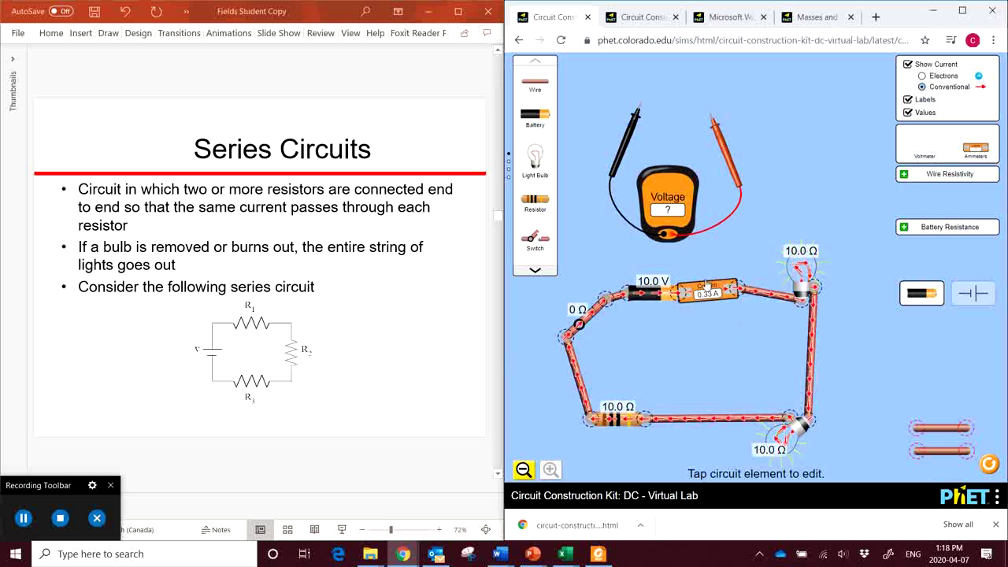
# Rewire the ammeter in series beside the 10 Ω resistor so it reads 0.33 A.
pyautogui.click(670, 293)
pyautogui.click(680, 322)
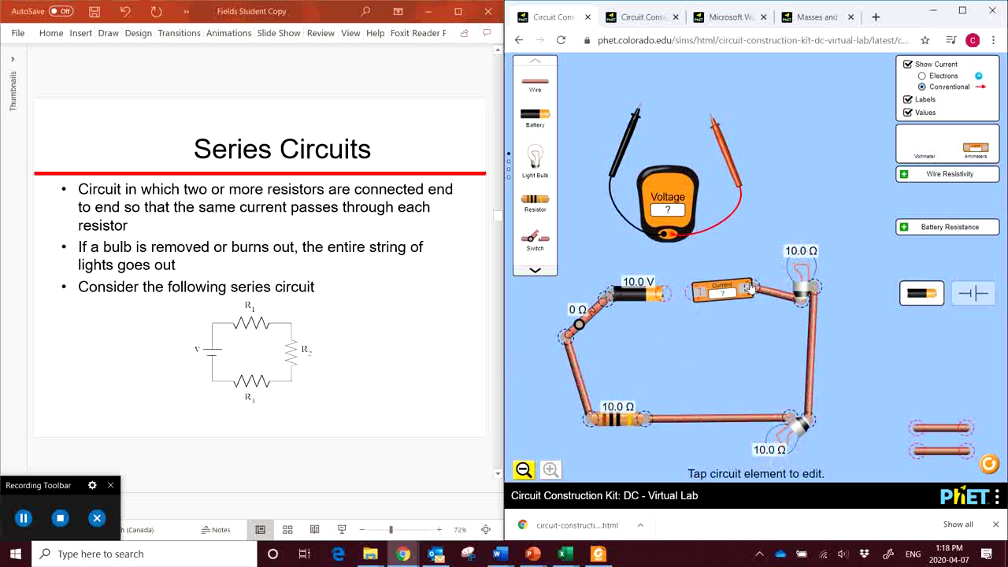
pyautogui.click(753, 289)
pyautogui.click(753, 255)
pyautogui.moveTo(713, 287); pyautogui.dragTo(693, 382)
pyautogui.click(640, 423)
pyautogui.click(641, 461)
pyautogui.moveTo(772, 291); pyautogui.dragTo(681, 300)
pyautogui.click(676, 384)
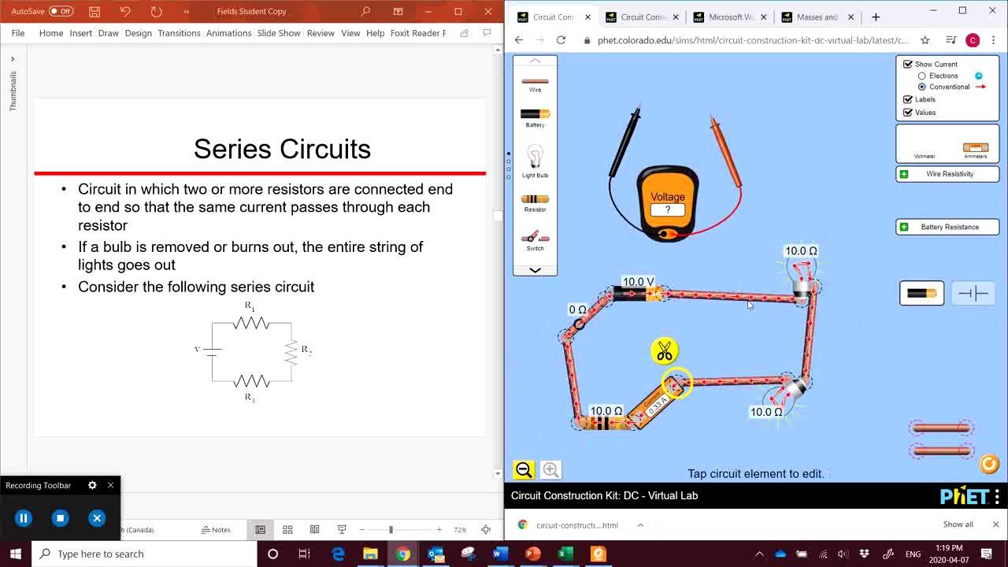
# Slide the lower bulb's resistance up and down, finishing at 2.5 Ω for a 0.44 A reading.
pyautogui.click(784, 404)
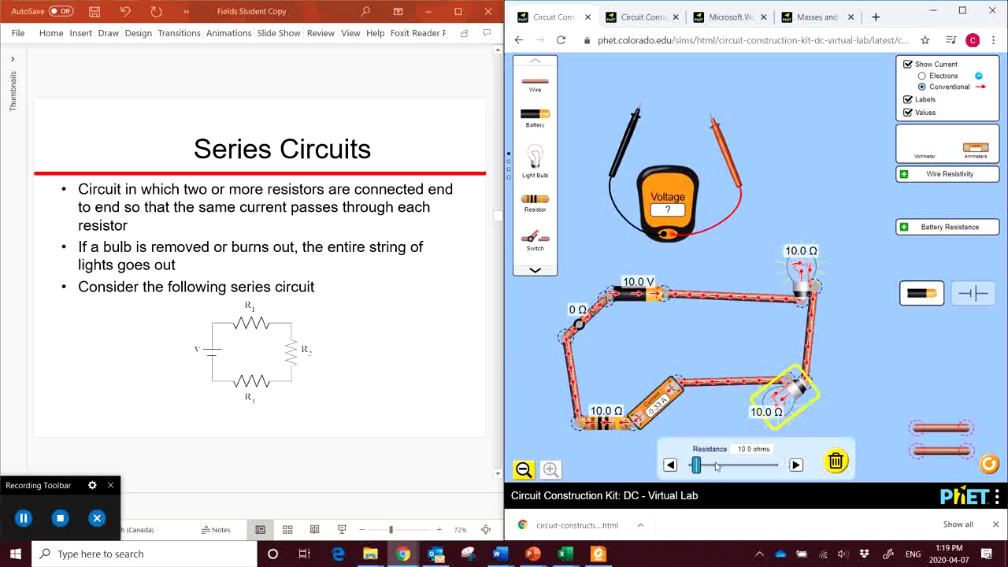
pyautogui.moveTo(696, 466); pyautogui.dragTo(721, 468)
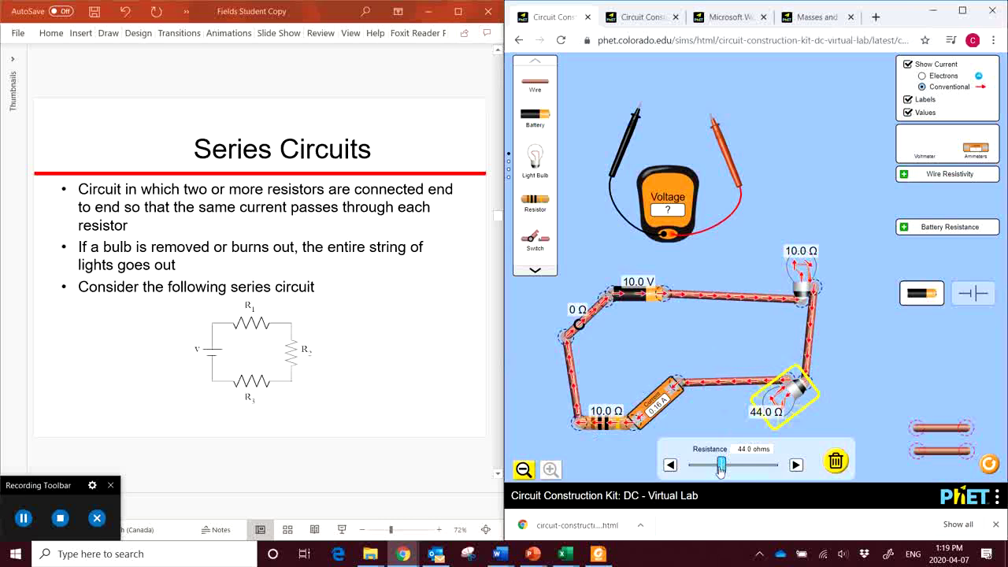
pyautogui.moveTo(721, 466); pyautogui.dragTo(692, 470)
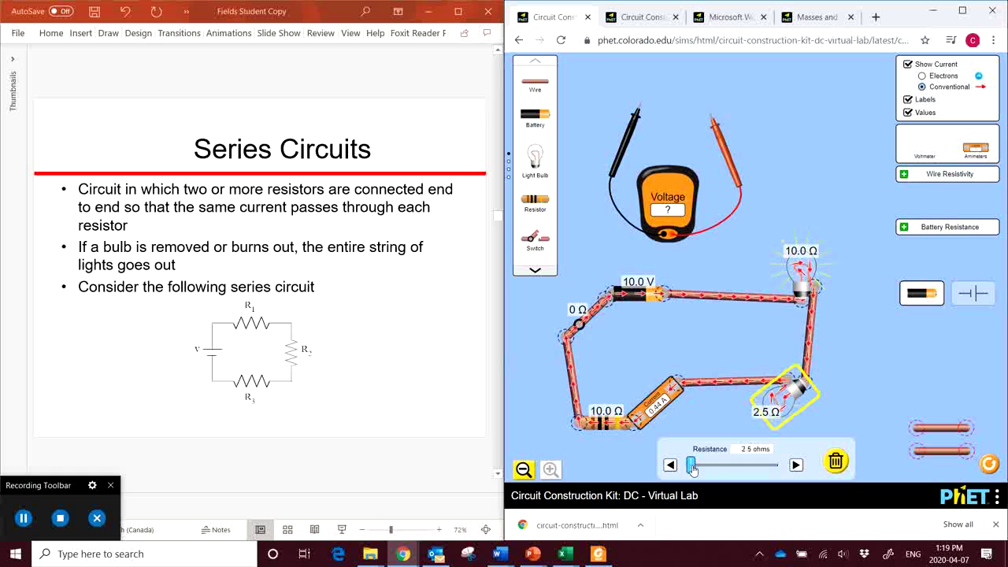
# On the conservation-of-energy slide, ink V_T = V₁ + V₂ + V₃ below the paragraph.
pyautogui.click(359, 264)
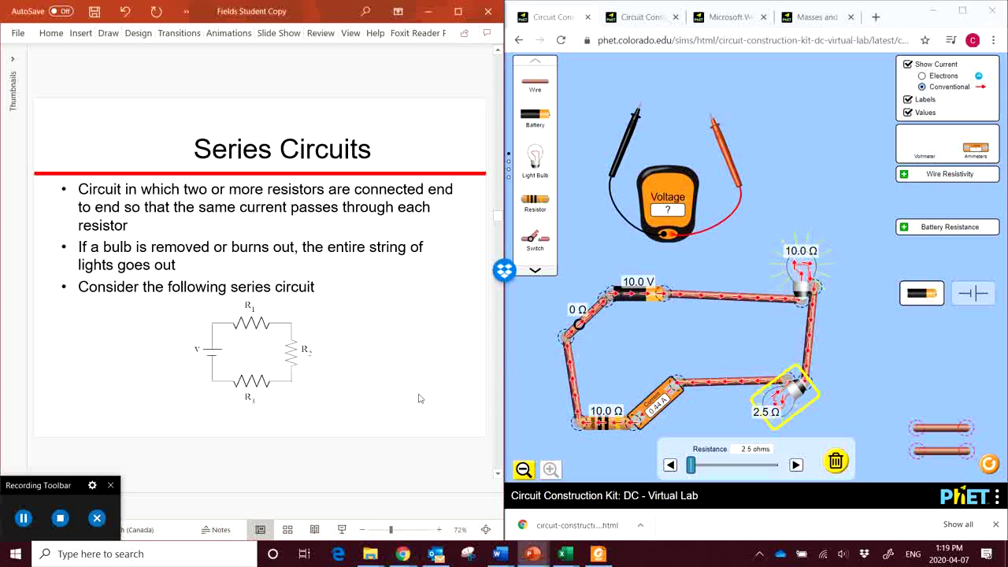
pyautogui.scroll(-1, 419, 397)
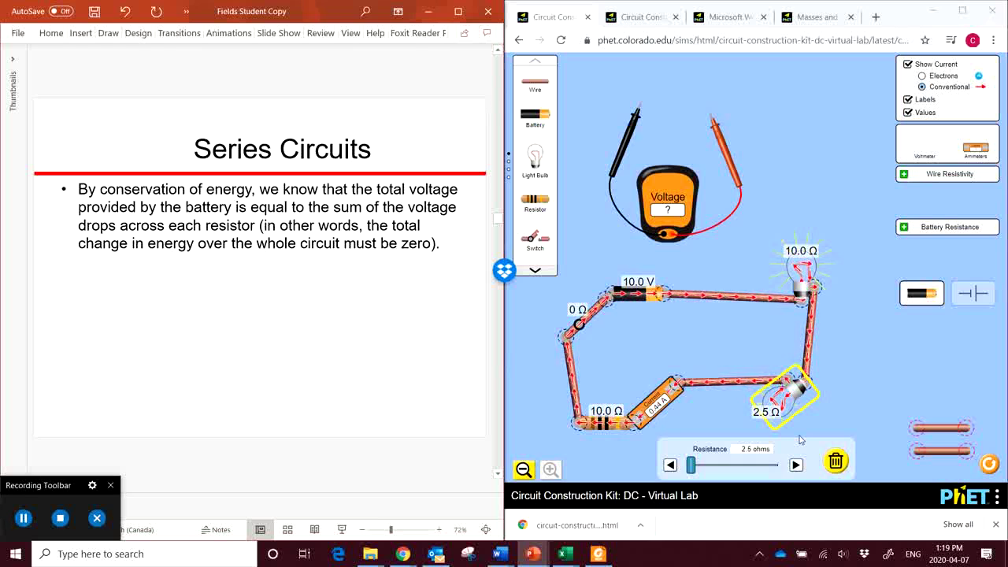
pyautogui.moveTo(125, 270); pyautogui.dragTo(140, 268)
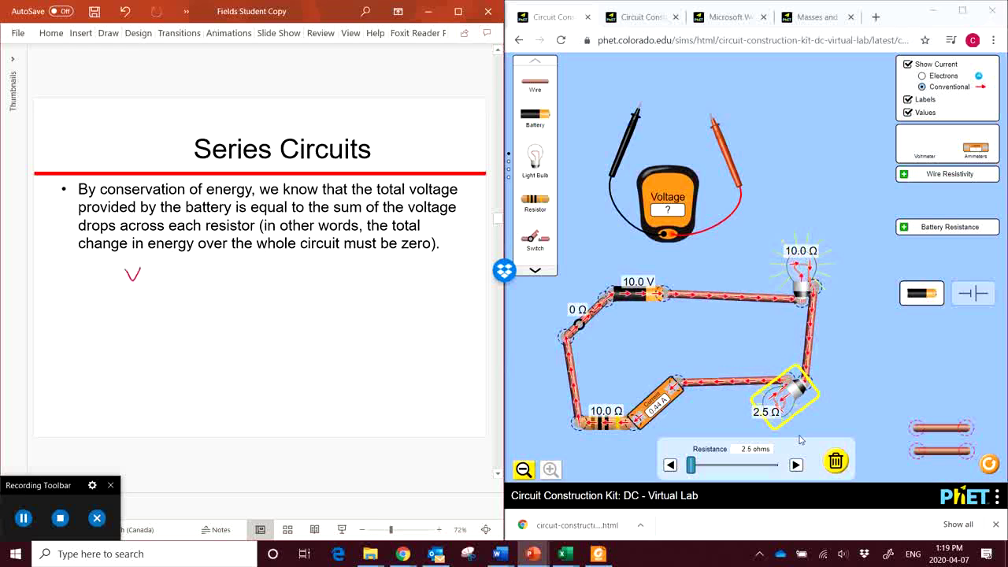
pyautogui.moveTo(147, 277)
pyautogui.mouseDown()
pyautogui.moveTo(191, 282)
pyautogui.moveTo(201, 270)
pyautogui.moveTo(227, 276)
pyautogui.mouseUp()
pyautogui.moveTo(223, 271)
pyautogui.mouseDown()
pyautogui.moveTo(223, 282)
pyautogui.moveTo(245, 269)
pyautogui.moveTo(256, 289)
pyautogui.moveTo(270, 278)
pyautogui.mouseUp()
pyautogui.moveTo(264, 273); pyautogui.dragTo(264, 283)
pyautogui.moveTo(279, 270); pyautogui.dragTo(292, 270)
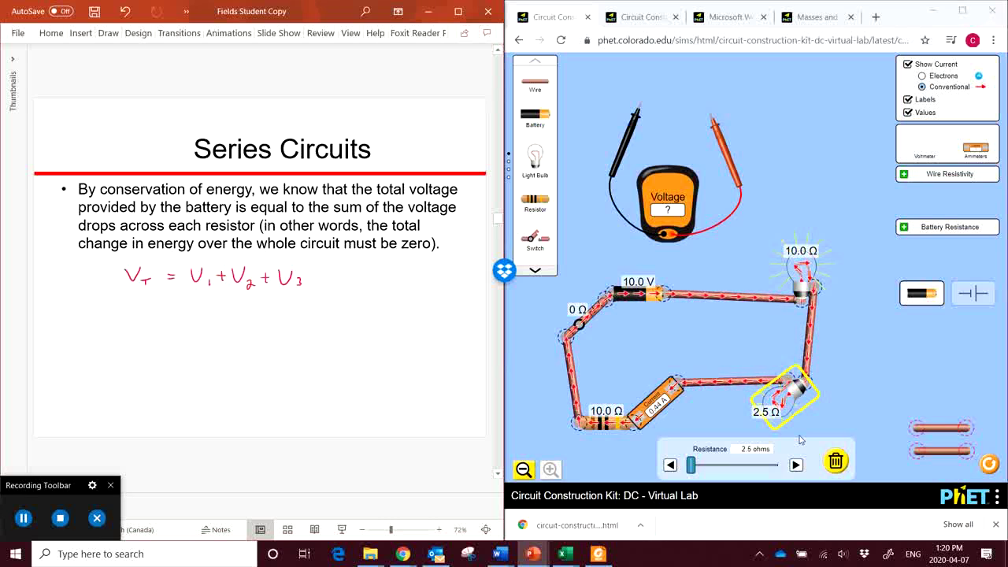
# Ink the current equation I_T = I₁ = I₂ = I₃ beneath it.
pyautogui.moveTo(137, 306)
pyautogui.mouseDown()
pyautogui.moveTo(137, 322)
pyautogui.moveTo(146, 305)
pyautogui.moveTo(145, 320)
pyautogui.moveTo(155, 314)
pyautogui.mouseUp()
pyautogui.moveTo(150, 314); pyautogui.dragTo(175, 310)
pyautogui.moveTo(167, 314)
pyautogui.mouseDown()
pyautogui.moveTo(200, 320)
pyautogui.moveTo(208, 303)
pyautogui.mouseUp()
pyautogui.moveTo(193, 320)
pyautogui.mouseDown()
pyautogui.moveTo(247, 321)
pyautogui.moveTo(255, 306)
pyautogui.mouseUp()
pyautogui.moveTo(242, 321); pyautogui.dragTo(254, 320)
pyautogui.moveTo(259, 317)
pyautogui.mouseDown()
pyautogui.moveTo(304, 320)
pyautogui.moveTo(312, 304)
pyautogui.moveTo(317, 324)
pyautogui.mouseUp()
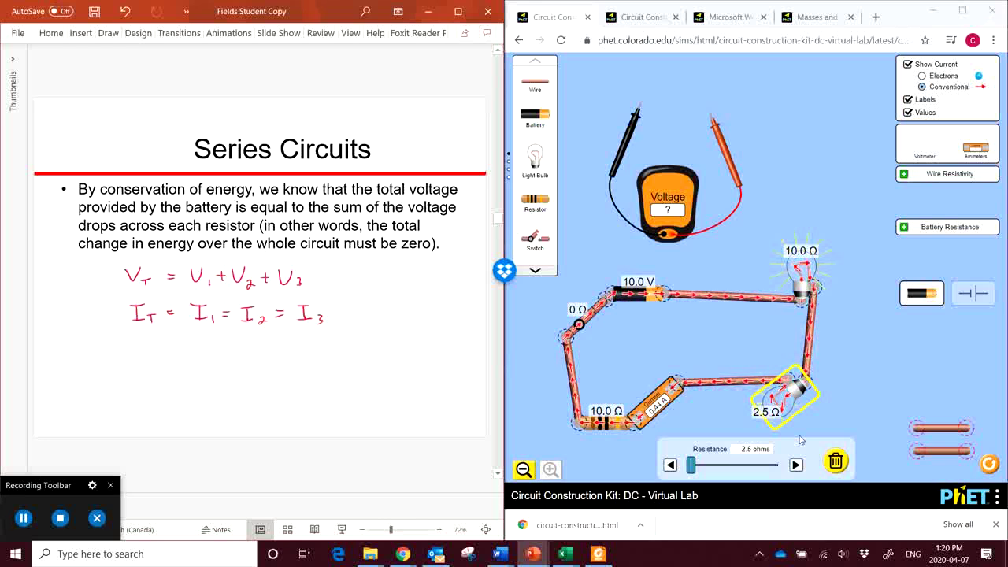
# Draw a dashed dividing line across the slide under the equations.
pyautogui.moveTo(170, 338); pyautogui.dragTo(187, 338)
pyautogui.moveTo(200, 338); pyautogui.dragTo(252, 336)
pyautogui.moveTo(265, 336); pyautogui.dragTo(275, 337)
pyautogui.moveTo(290, 337); pyautogui.dragTo(296, 336)
pyautogui.moveTo(414, 340); pyautogui.dragTo(433, 340)
pyautogui.moveTo(447, 338); pyautogui.dragTo(461, 338)
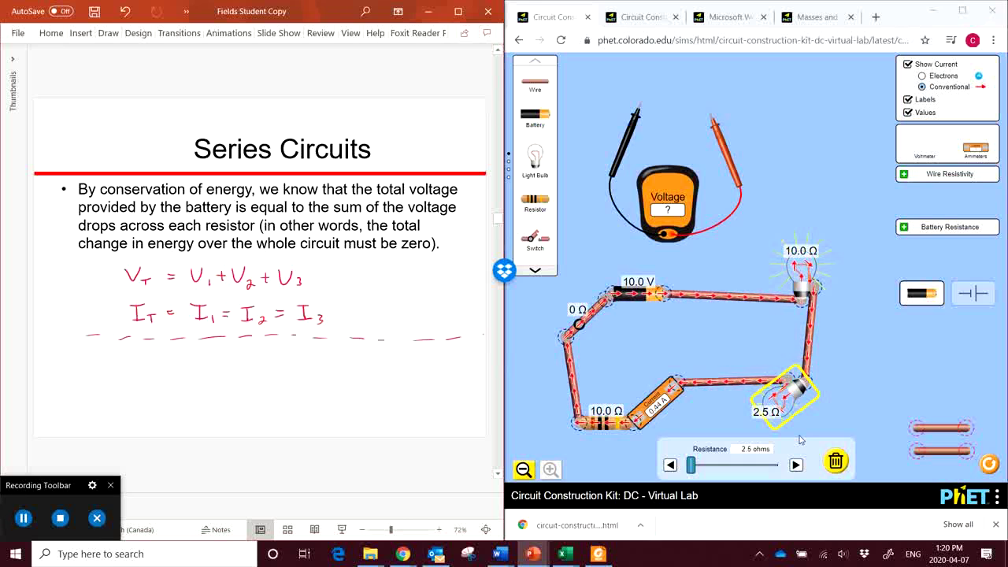
# Rewrite V_T = V₁ + V₂ + V₃ below the dashed line.
pyautogui.moveTo(132, 352); pyautogui.dragTo(144, 353)
pyautogui.moveTo(150, 356); pyautogui.dragTo(198, 352)
pyautogui.moveTo(204, 358); pyautogui.dragTo(226, 362)
pyautogui.moveTo(240, 351); pyautogui.dragTo(271, 363)
pyautogui.moveTo(278, 359); pyautogui.dragTo(290, 359)
pyautogui.moveTo(284, 353); pyautogui.dragTo(283, 364)
pyautogui.moveTo(298, 353); pyautogui.dragTo(310, 353)
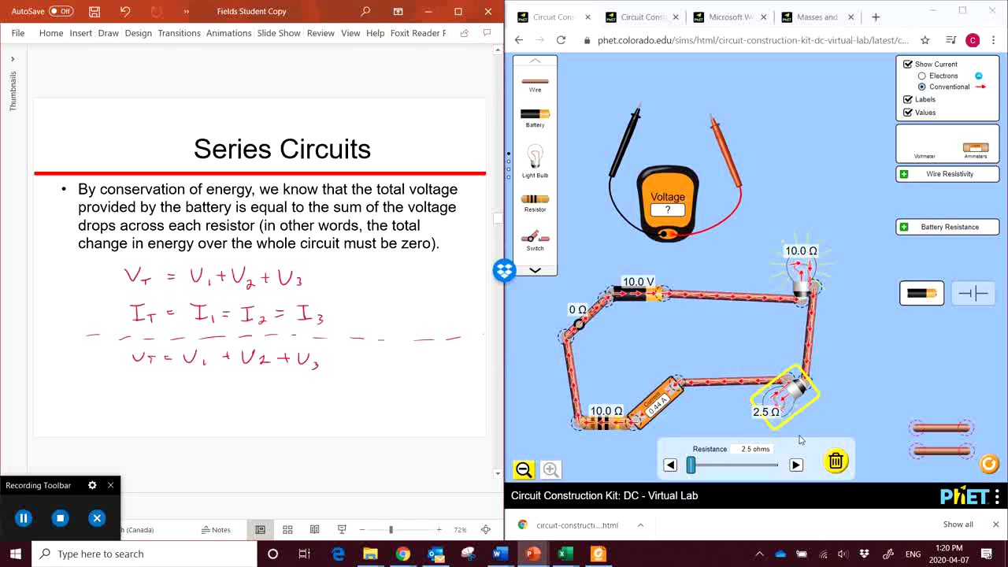
# Write Ohm's law V = IR to the right of the equation.
pyautogui.moveTo(389, 354); pyautogui.dragTo(423, 358)
pyautogui.moveTo(431, 354); pyautogui.dragTo(444, 353)
pyautogui.moveTo(437, 354)
pyautogui.mouseDown()
pyautogui.moveTo(438, 366)
pyautogui.moveTo(423, 362)
pyautogui.mouseUp()
pyautogui.moveTo(431, 366); pyautogui.dragTo(443, 366)
pyautogui.moveTo(452, 351)
pyautogui.mouseDown()
pyautogui.moveTo(452, 364)
pyautogui.moveTo(461, 356)
pyautogui.moveTo(464, 365)
pyautogui.mouseUp()
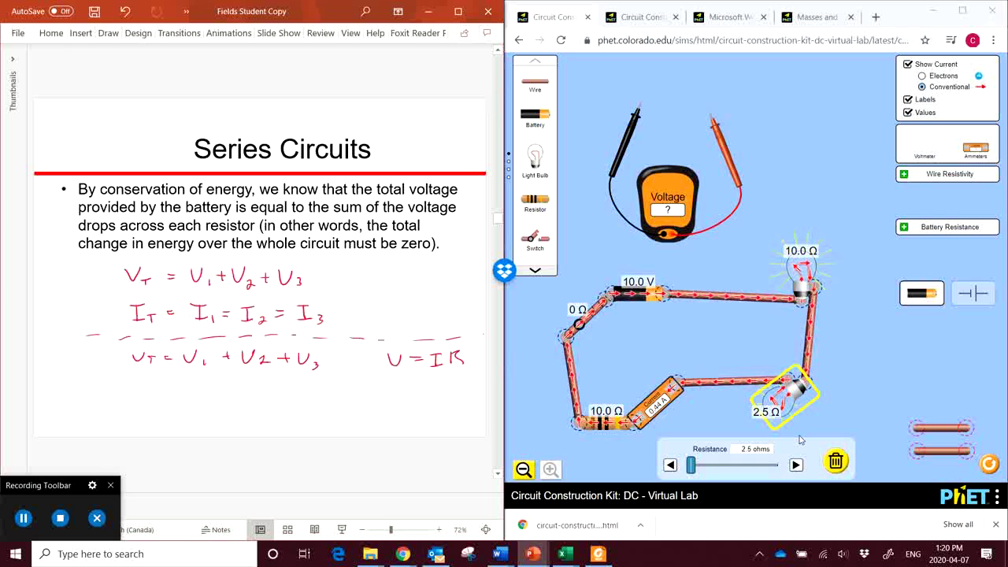
# Write the substituted equation IR_T = IR₁ + IR₂ + IR₃ below the voltage sum.
pyautogui.moveTo(126, 376); pyautogui.dragTo(156, 390)
pyautogui.moveTo(160, 385); pyautogui.dragTo(160, 392)
pyautogui.moveTo(157, 383); pyautogui.dragTo(183, 379)
pyautogui.moveTo(175, 385); pyautogui.dragTo(194, 384)
pyautogui.moveTo(188, 375)
pyautogui.mouseDown()
pyautogui.moveTo(254, 386)
pyautogui.moveTo(261, 374)
pyautogui.mouseUp()
pyautogui.moveTo(270, 375); pyautogui.dragTo(270, 387)
pyautogui.moveTo(271, 375); pyautogui.dragTo(278, 388)
pyautogui.moveTo(282, 382); pyautogui.dragTo(315, 385)
pyautogui.moveTo(311, 381); pyautogui.dragTo(322, 389)
pyautogui.moveTo(320, 377); pyautogui.dragTo(330, 378)
pyautogui.moveTo(323, 383); pyautogui.dragTo(352, 390)
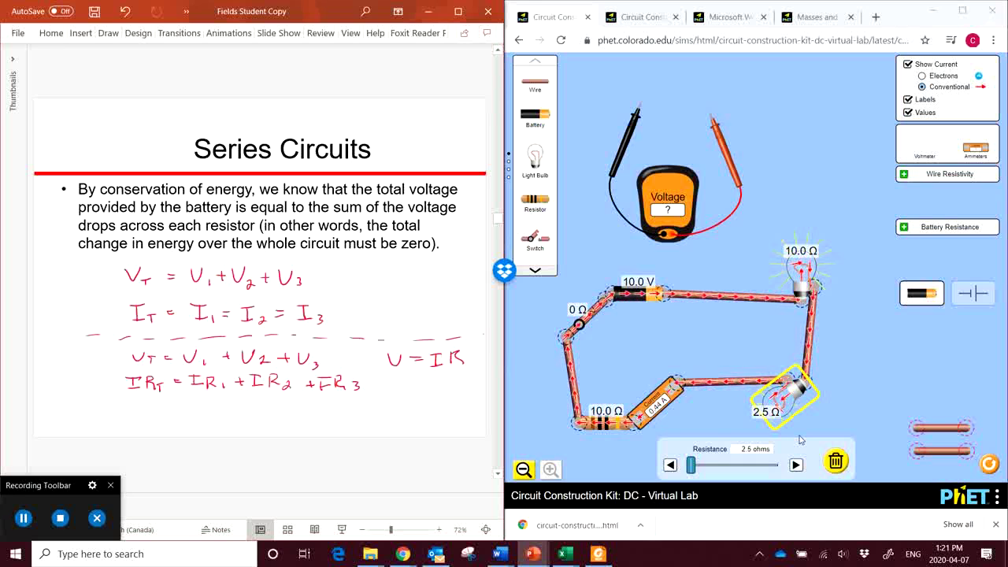
# Cross out every I in the substituted equation.
pyautogui.moveTo(126, 376); pyautogui.dragTo(135, 377)
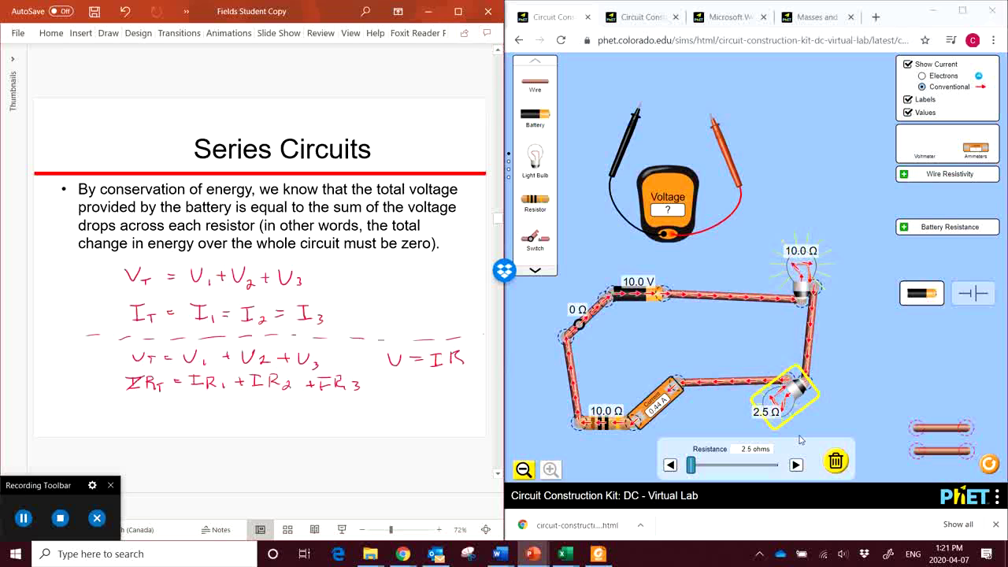
pyautogui.moveTo(198, 373); pyautogui.dragTo(189, 388)
pyautogui.moveTo(265, 370); pyautogui.dragTo(256, 388)
pyautogui.moveTo(337, 370); pyautogui.dragTo(325, 387)
pyautogui.moveTo(268, 370); pyautogui.dragTo(258, 385)
# Write R_T = R₁ + R₂ + R₃ on a new line.
pyautogui.moveTo(151, 406)
pyautogui.mouseDown()
pyautogui.moveTo(151, 419)
pyautogui.moveTo(234, 422)
pyautogui.mouseUp()
pyautogui.moveTo(241, 417)
pyautogui.mouseDown()
pyautogui.moveTo(242, 426)
pyautogui.moveTo(263, 413)
pyautogui.moveTo(257, 419)
pyautogui.mouseUp()
pyautogui.moveTo(281, 409)
pyautogui.mouseDown()
pyautogui.moveTo(282, 423)
pyautogui.moveTo(296, 423)
pyautogui.mouseUp()
pyautogui.moveTo(303, 412); pyautogui.dragTo(313, 423)
pyautogui.moveTo(319, 416); pyautogui.dragTo(324, 421)
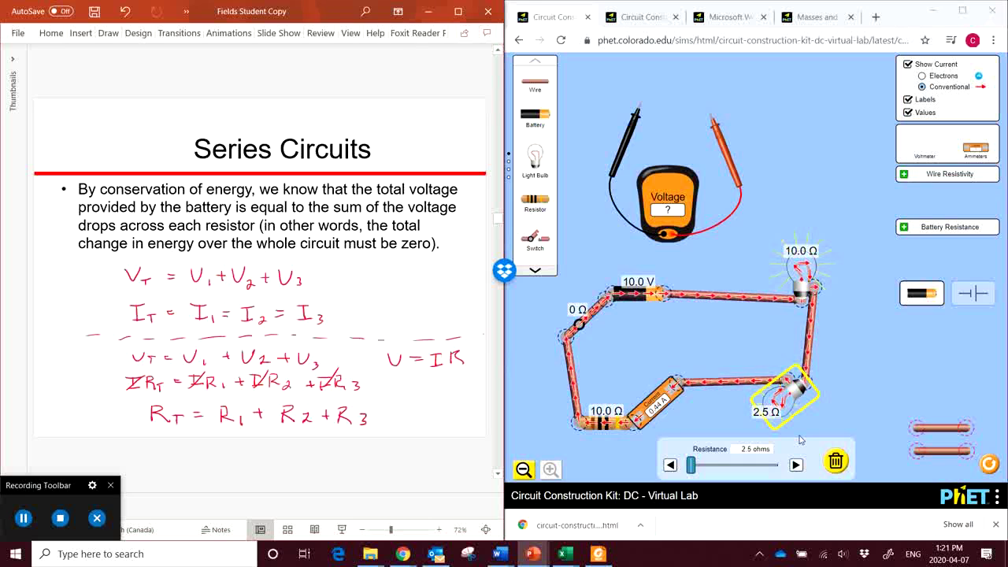
# Number the voltage, current and resistance equations 1, 2 and 3.
pyautogui.moveTo(104, 268)
pyautogui.mouseDown()
pyautogui.moveTo(99, 281)
pyautogui.moveTo(113, 267)
pyautogui.mouseUp()
pyautogui.moveTo(104, 307)
pyautogui.mouseDown()
pyautogui.moveTo(111, 319)
pyautogui.moveTo(98, 318)
pyautogui.moveTo(115, 304)
pyautogui.mouseUp()
pyautogui.moveTo(106, 406)
pyautogui.mouseDown()
pyautogui.moveTo(110, 417)
pyautogui.moveTo(101, 418)
pyautogui.moveTo(121, 402)
pyautogui.mouseUp()
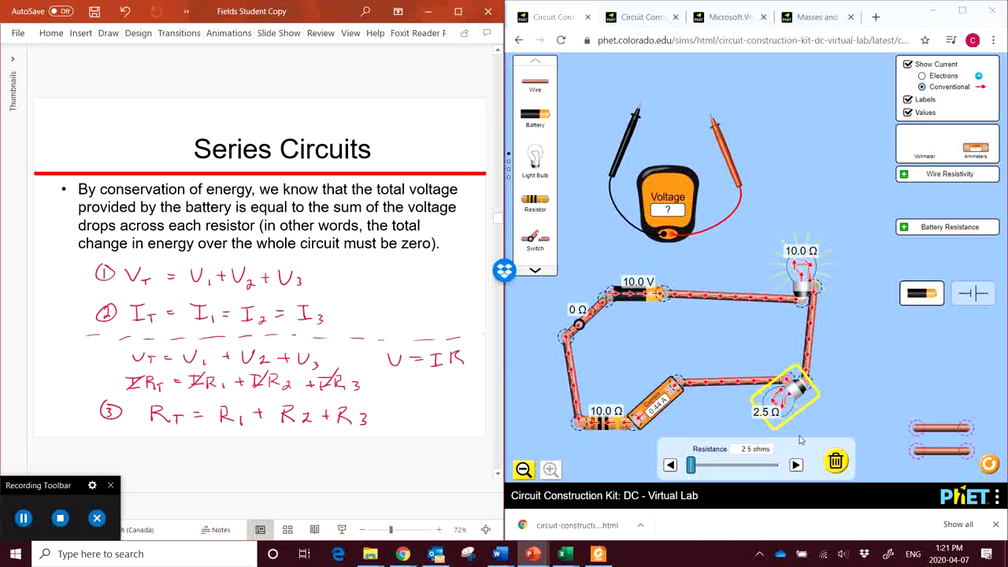
# Box the equation, make it V₁ = IR₁, and advance to the Example 1 slide.
pyautogui.moveTo(379, 340)
pyautogui.mouseDown()
pyautogui.moveTo(379, 379)
pyautogui.moveTo(462, 381)
pyautogui.moveTo(471, 340)
pyautogui.moveTo(378, 341)
pyautogui.mouseUp()
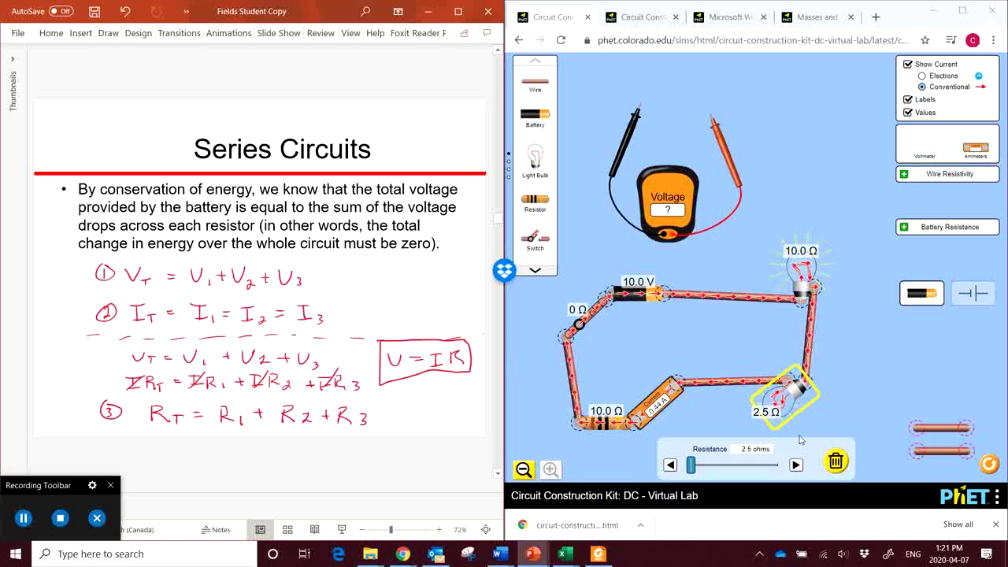
pyautogui.moveTo(404, 361); pyautogui.dragTo(405, 372)
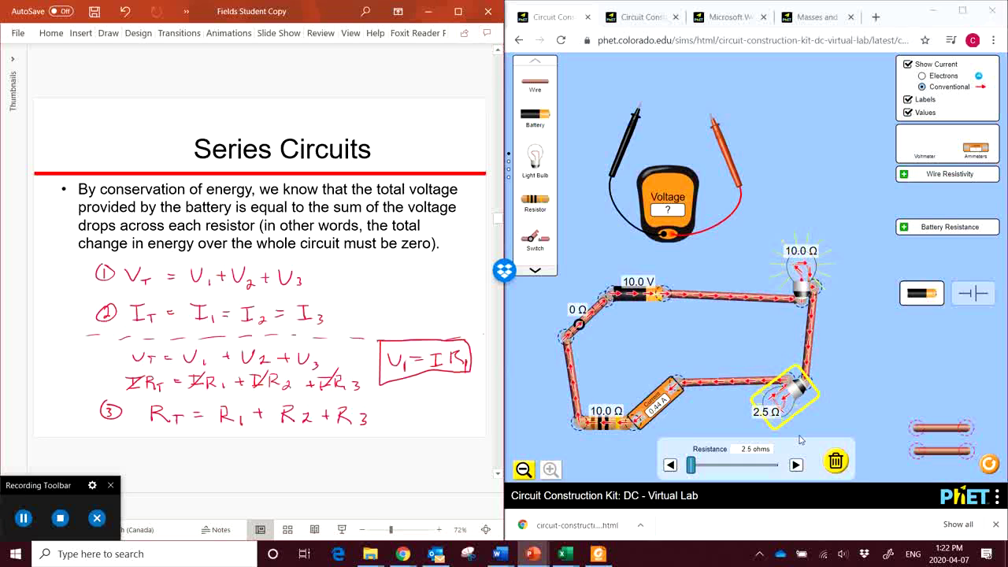
pyautogui.press('pagedown')
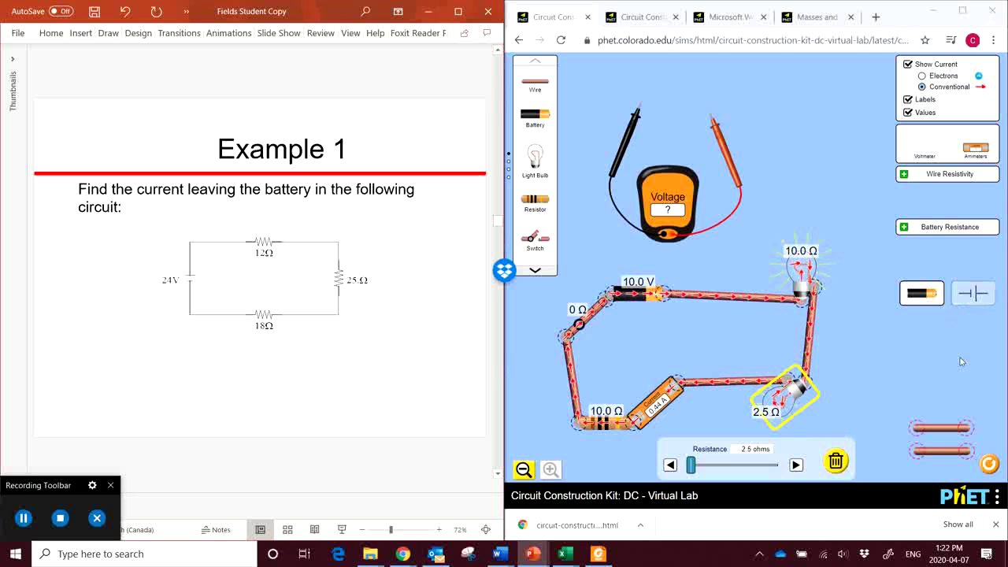
# Set the battery to 24.0 V and the upper bulb to 12.0 Ω.
pyautogui.click(648, 304)
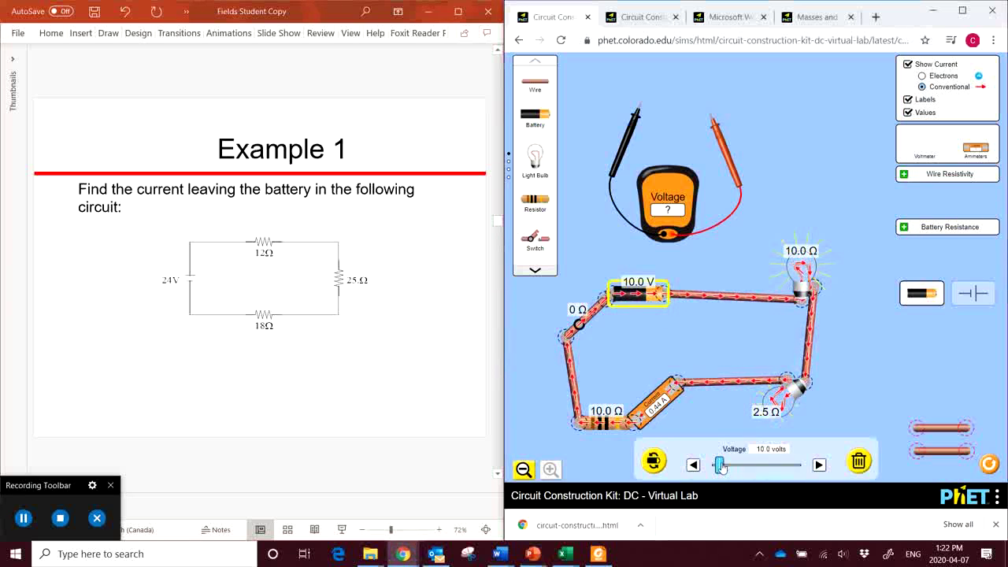
pyautogui.moveTo(719, 465); pyautogui.dragTo(729, 465)
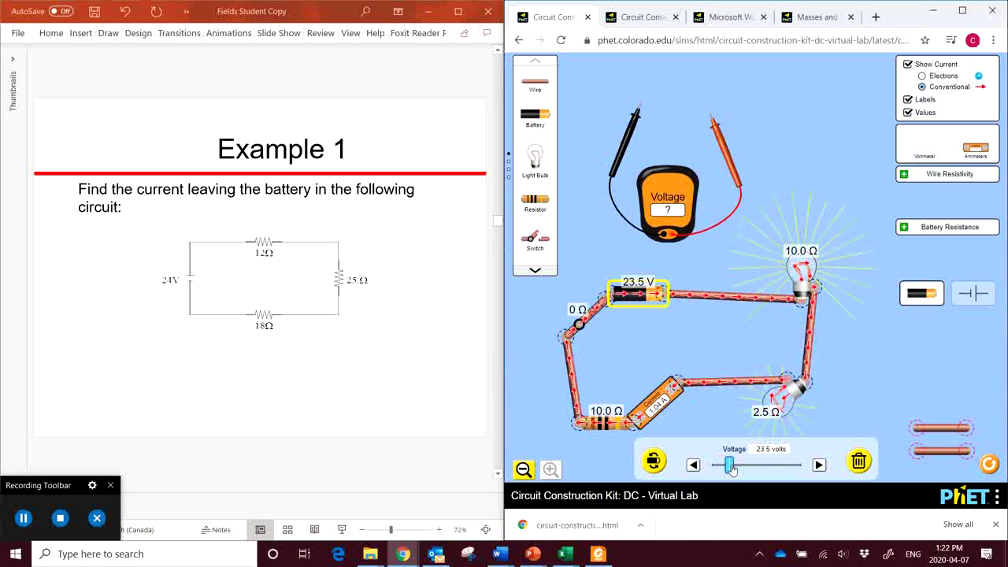
pyautogui.click(819, 466)
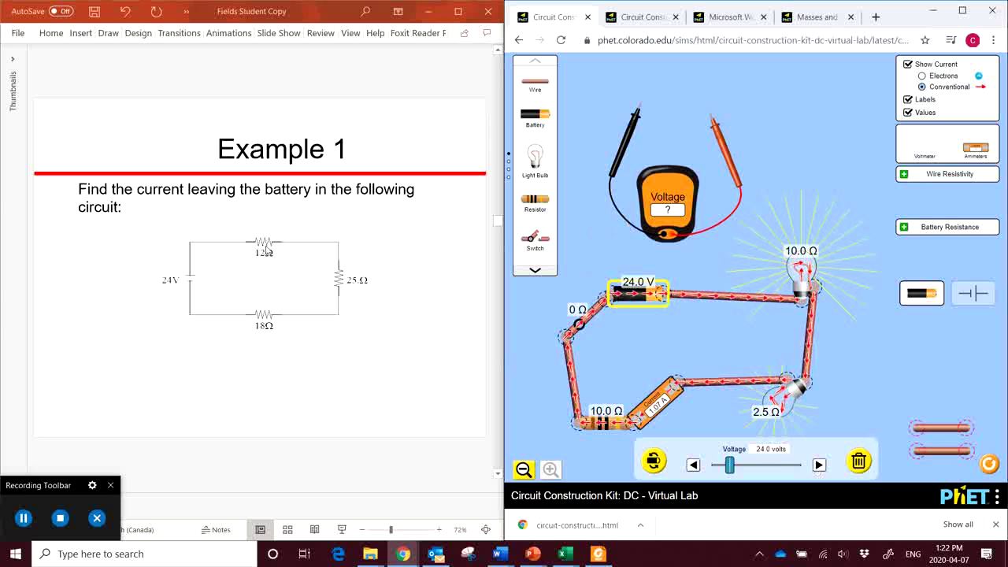
pyautogui.click(791, 271)
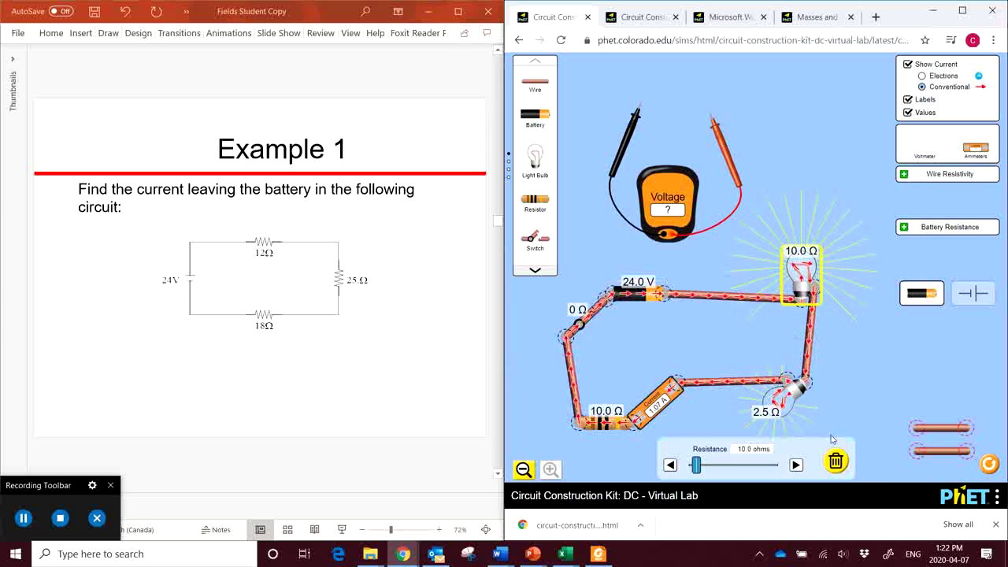
pyautogui.click(796, 465)
pyautogui.click(797, 465)
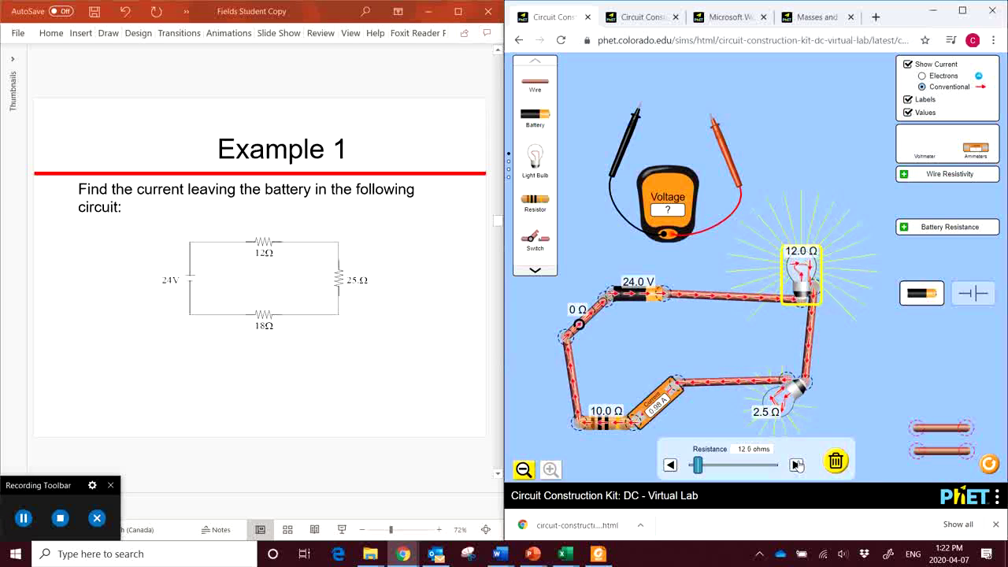
# Set the lower bulb to 25.0 Ω and the resistor to 18.0 Ω.
pyautogui.click(790, 391)
pyautogui.moveTo(691, 465); pyautogui.dragTo(707, 466)
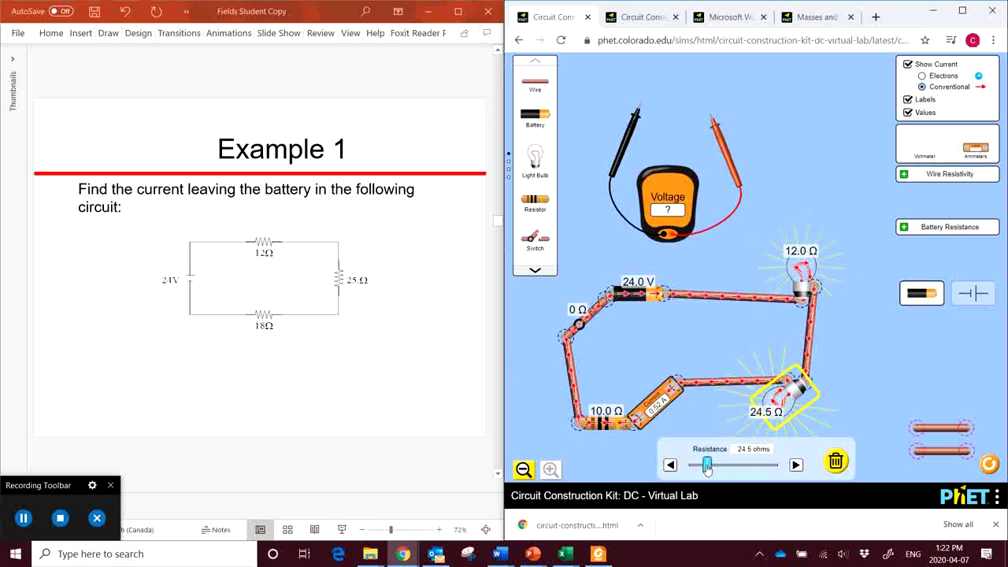
pyautogui.click(797, 465)
pyautogui.click(600, 423)
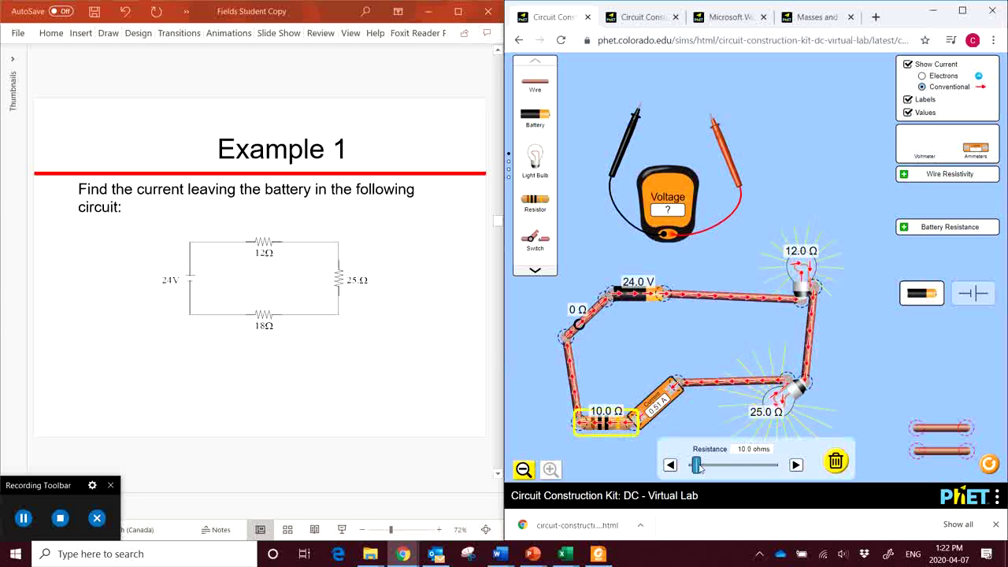
pyautogui.moveTo(697, 466); pyautogui.dragTo(705, 470)
pyautogui.click(796, 464)
pyautogui.click(796, 465)
pyautogui.click(701, 405)
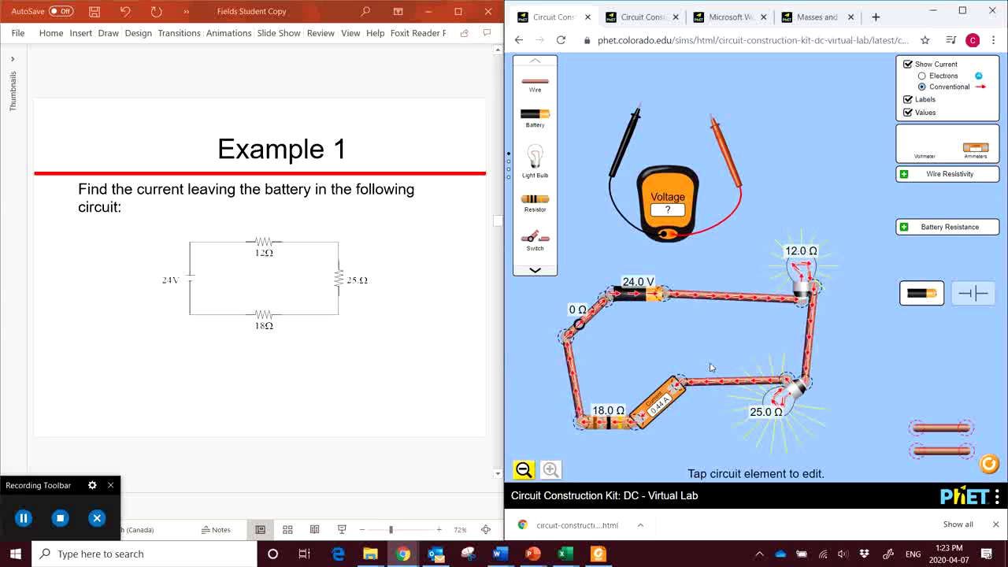
# Label the battery V_T and the 12, 25 and 18 Ω resistors R1, R2, R3.
pyautogui.click(120, 283)
pyautogui.moveTo(121, 273)
pyautogui.mouseDown()
pyautogui.moveTo(133, 272)
pyautogui.moveTo(141, 295)
pyautogui.moveTo(160, 280)
pyautogui.moveTo(150, 279)
pyautogui.mouseUp()
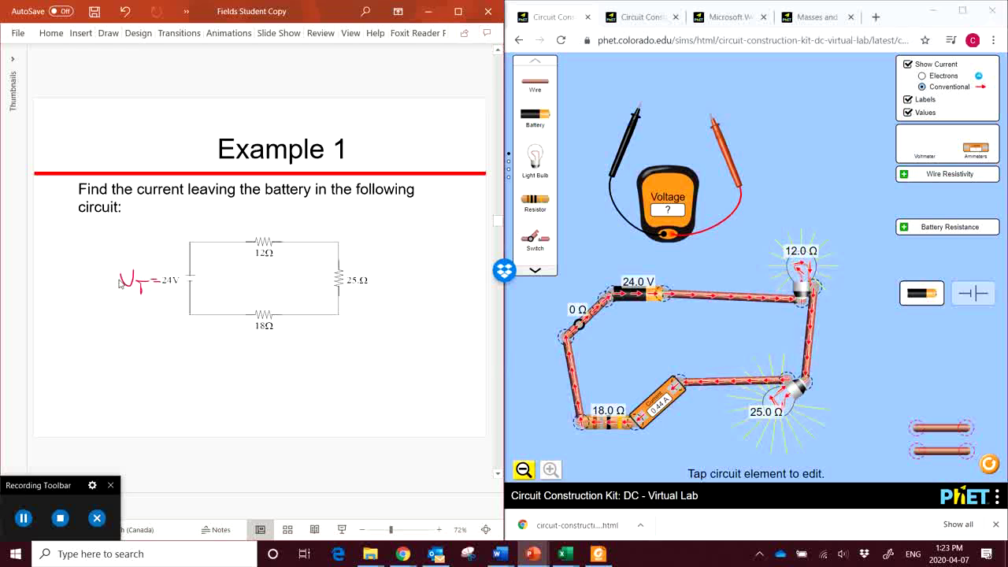
pyautogui.moveTo(257, 216); pyautogui.dragTo(268, 230)
pyautogui.moveTo(351, 247); pyautogui.dragTo(353, 261)
pyautogui.moveTo(352, 248); pyautogui.dragTo(360, 260)
pyautogui.moveTo(366, 255); pyautogui.dragTo(374, 263)
pyautogui.moveTo(265, 284); pyautogui.dragTo(274, 297)
pyautogui.moveTo(276, 289); pyautogui.dragTo(277, 300)
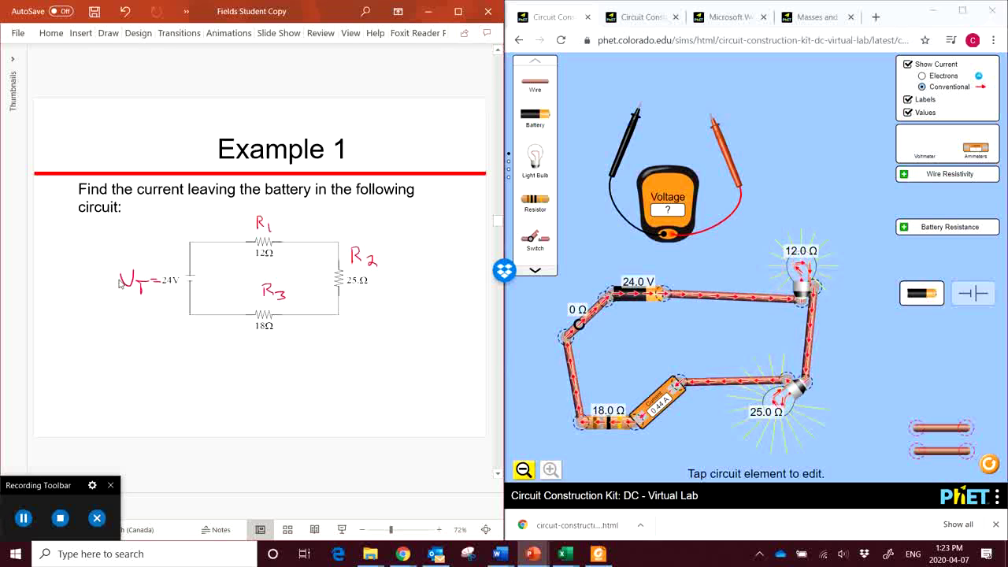
# Write the formula R_T = R1 + R2 + R3 below the circuit.
pyautogui.moveTo(74, 340)
pyautogui.mouseDown()
pyautogui.moveTo(74, 357)
pyautogui.moveTo(98, 351)
pyautogui.mouseUp()
pyautogui.moveTo(93, 352); pyautogui.dragTo(115, 347)
pyautogui.moveTo(107, 352); pyautogui.dragTo(134, 353)
pyautogui.moveTo(134, 338)
pyautogui.mouseDown()
pyautogui.moveTo(139, 352)
pyautogui.moveTo(163, 347)
pyautogui.mouseUp()
pyautogui.moveTo(159, 342)
pyautogui.mouseDown()
pyautogui.moveTo(159, 354)
pyautogui.moveTo(200, 349)
pyautogui.mouseUp()
pyautogui.moveTo(196, 345); pyautogui.dragTo(210, 352)
pyautogui.moveTo(209, 339); pyautogui.dragTo(230, 355)
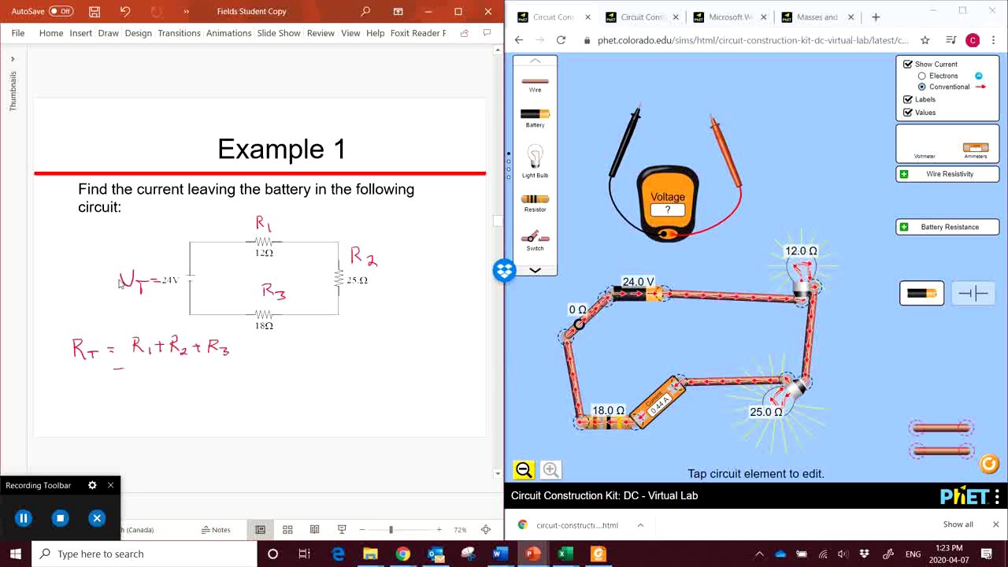
# Substitute the values, 12 + 25 + 18, and write the result 55 Ω.
pyautogui.moveTo(131, 366); pyautogui.dragTo(132, 382)
pyautogui.moveTo(138, 368); pyautogui.dragTo(162, 378)
pyautogui.moveTo(156, 373); pyautogui.dragTo(218, 372)
pyautogui.moveTo(211, 366); pyautogui.dragTo(211, 378)
pyautogui.moveTo(223, 366); pyautogui.dragTo(230, 377)
pyautogui.moveTo(118, 396); pyautogui.dragTo(127, 396)
pyautogui.moveTo(118, 400)
pyautogui.mouseDown()
pyautogui.moveTo(146, 404)
pyautogui.moveTo(158, 392)
pyautogui.mouseUp()
pyautogui.moveTo(167, 393); pyautogui.dragTo(167, 404)
pyautogui.moveTo(167, 392)
pyautogui.mouseDown()
pyautogui.moveTo(178, 392)
pyautogui.moveTo(165, 404)
pyautogui.mouseUp()
pyautogui.moveTo(187, 402)
pyautogui.mouseDown()
pyautogui.moveTo(196, 389)
pyautogui.moveTo(209, 402)
pyautogui.mouseUp()
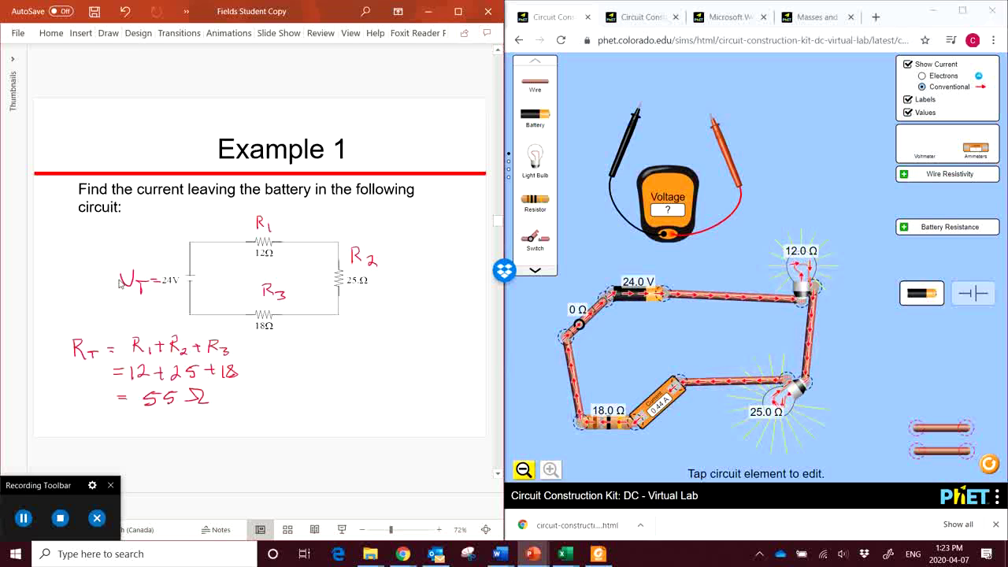
# Underline R_T and V_T for emphasis.
pyautogui.moveTo(68, 364); pyautogui.dragTo(99, 362)
pyautogui.moveTo(69, 368); pyautogui.dragTo(96, 367)
pyautogui.moveTo(125, 299); pyautogui.dragTo(142, 297)
pyautogui.moveTo(142, 299)
pyautogui.mouseDown()
pyautogui.moveTo(118, 306)
pyautogui.moveTo(143, 304)
pyautogui.mouseUp()
pyautogui.moveTo(126, 310); pyautogui.dragTo(143, 309)
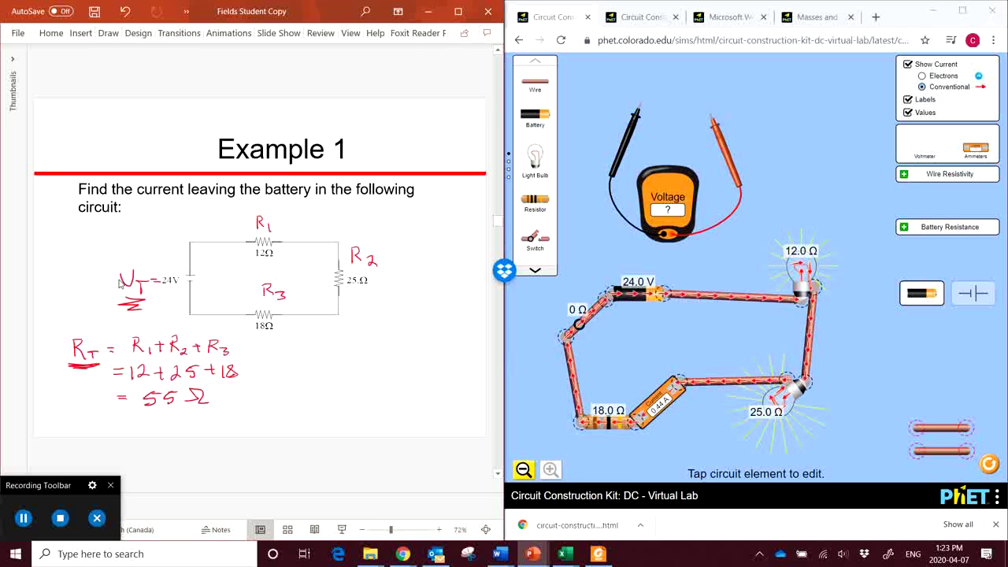
# Ink the current formula I_T = V_T/R_T and substitute 24 for the voltage.
pyautogui.moveTo(311, 342)
pyautogui.mouseDown()
pyautogui.moveTo(312, 358)
pyautogui.moveTo(329, 363)
pyautogui.mouseUp()
pyautogui.moveTo(321, 353)
pyautogui.mouseDown()
pyautogui.moveTo(353, 350)
pyautogui.moveTo(385, 329)
pyautogui.moveTo(386, 348)
pyautogui.mouseUp()
pyautogui.moveTo(381, 340)
pyautogui.mouseDown()
pyautogui.moveTo(406, 345)
pyautogui.moveTo(390, 361)
pyautogui.moveTo(398, 368)
pyautogui.mouseUp()
pyautogui.moveTo(403, 356); pyautogui.dragTo(415, 355)
pyautogui.moveTo(409, 356); pyautogui.dragTo(410, 365)
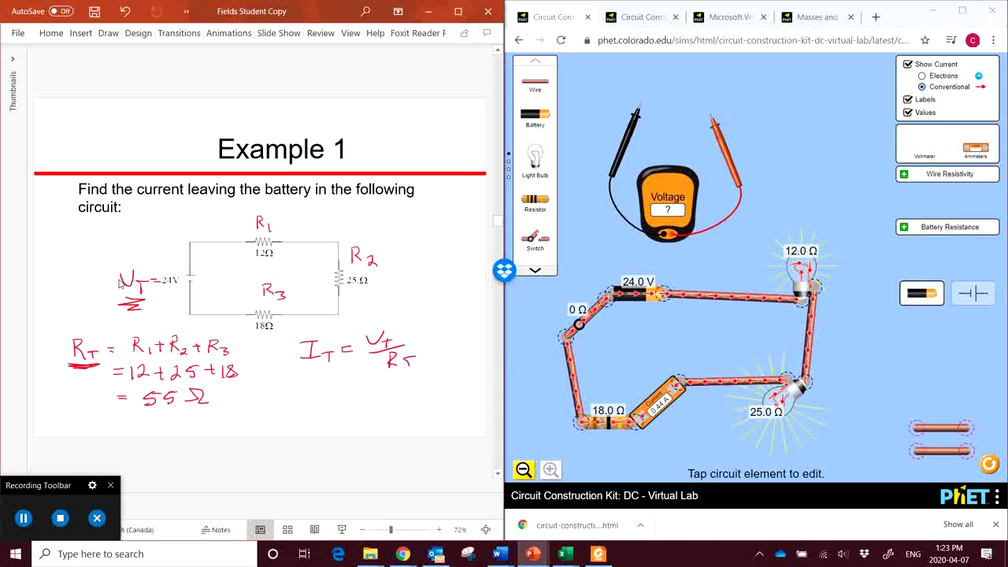
pyautogui.moveTo(351, 382); pyautogui.dragTo(370, 383)
pyautogui.moveTo(374, 377)
pyautogui.mouseDown()
pyautogui.moveTo(374, 387)
pyautogui.moveTo(396, 380)
pyautogui.moveTo(399, 396)
pyautogui.moveTo(412, 396)
pyautogui.moveTo(416, 385)
pyautogui.mouseUp()
# Complete 24/55 = 0.44A and scroll down to the Practice Problem slide.
pyautogui.moveTo(331, 414); pyautogui.dragTo(345, 414)
pyautogui.moveTo(331, 419); pyautogui.dragTo(395, 418)
pyautogui.click(381, 419)
pyautogui.moveTo(393, 411)
pyautogui.mouseDown()
pyautogui.moveTo(393, 423)
pyautogui.moveTo(410, 418)
pyautogui.mouseUp()
pyautogui.moveTo(408, 409)
pyautogui.mouseDown()
pyautogui.moveTo(408, 424)
pyautogui.moveTo(426, 407)
pyautogui.moveTo(434, 424)
pyautogui.mouseUp()
pyautogui.moveTo(423, 417); pyautogui.dragTo(433, 418)
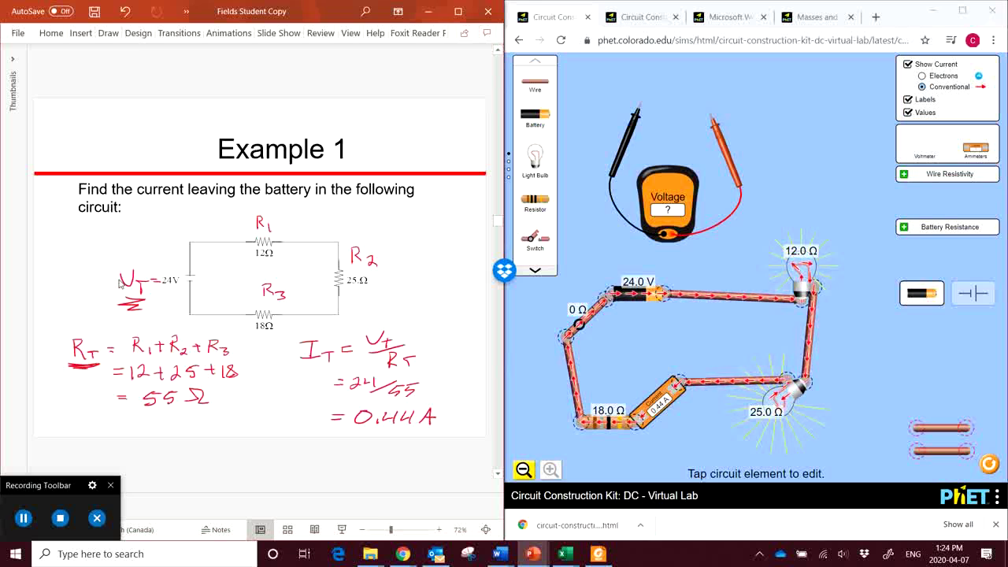
pyautogui.scroll(-2, 119, 283)
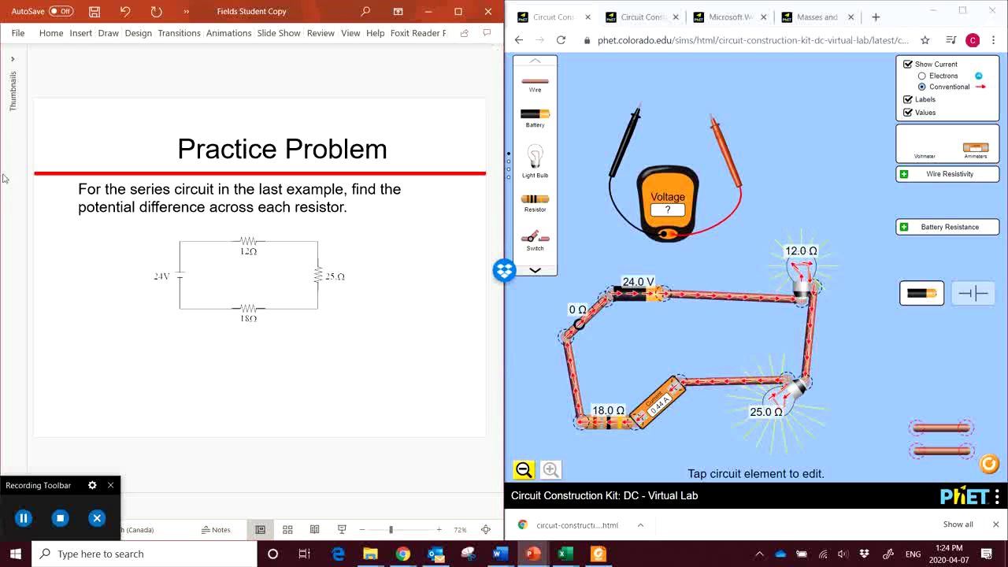
# Move the voltmeter toward the 12 Ω bulb and ink I = 0.44A beside the circuit.
pyautogui.moveTo(684, 207); pyautogui.dragTo(707, 205)
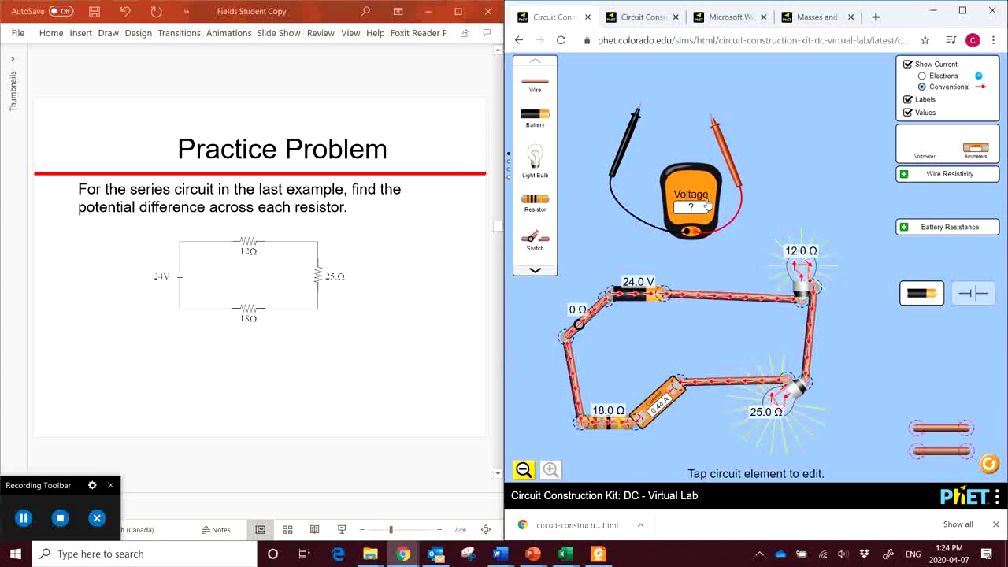
pyautogui.moveTo(49, 238); pyautogui.dragTo(67, 237)
pyautogui.moveTo(58, 239)
pyautogui.mouseDown()
pyautogui.moveTo(60, 256)
pyautogui.moveTo(103, 238)
pyautogui.moveTo(143, 249)
pyautogui.moveTo(154, 233)
pyautogui.moveTo(157, 246)
pyautogui.mouseUp()
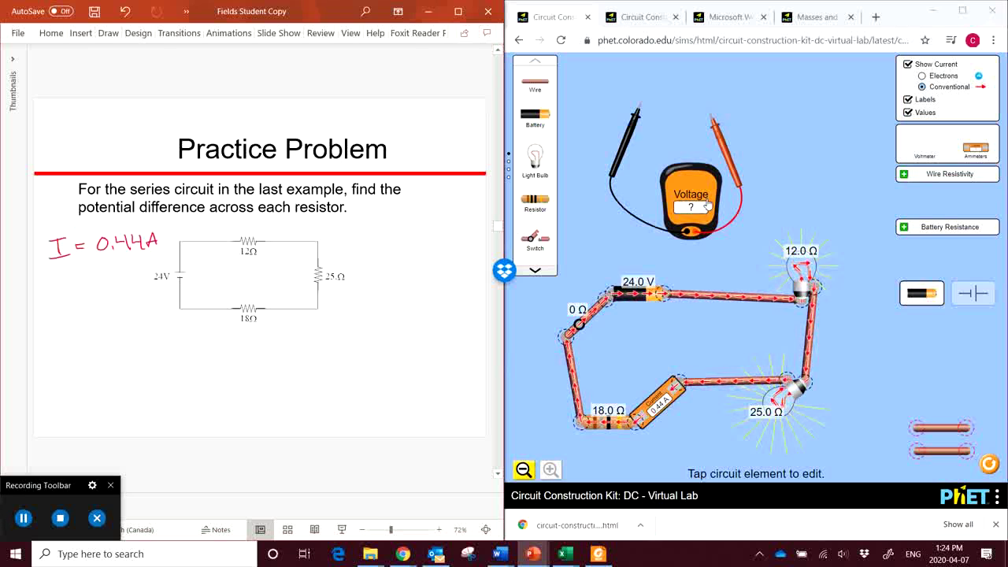
# Number the 25 Ω and 18 Ω resistors 2 and 3, and ink V1 = IR1.
pyautogui.moveTo(59, 335); pyautogui.dragTo(70, 335)
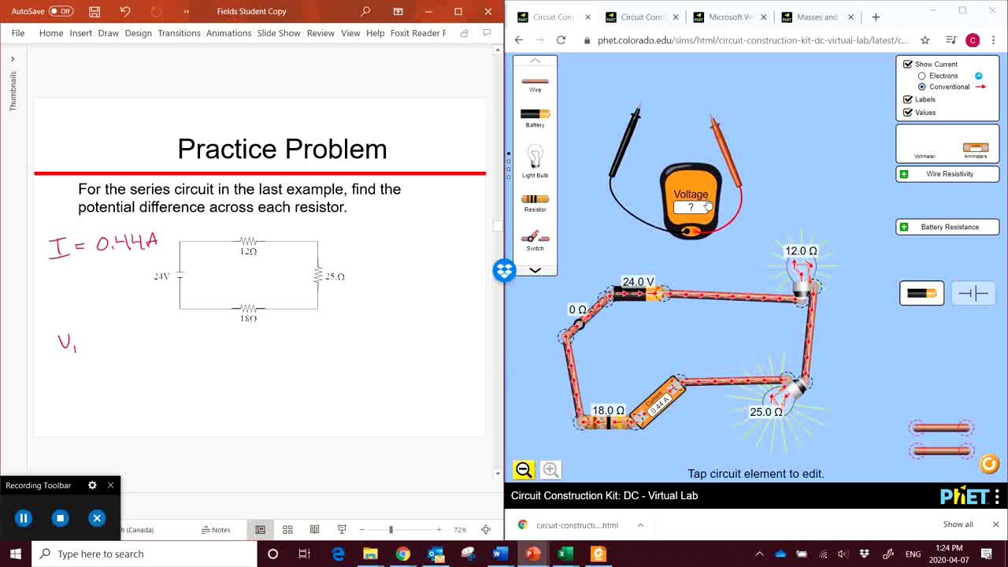
pyautogui.moveTo(329, 254); pyautogui.dragTo(337, 265)
pyautogui.moveTo(252, 288); pyautogui.dragTo(252, 297)
pyautogui.moveTo(86, 338); pyautogui.dragTo(92, 338)
pyautogui.moveTo(86, 343)
pyautogui.mouseDown()
pyautogui.moveTo(116, 334)
pyautogui.moveTo(108, 346)
pyautogui.mouseUp()
pyautogui.moveTo(104, 347); pyautogui.dragTo(123, 346)
pyautogui.moveTo(123, 335); pyautogui.dragTo(144, 347)
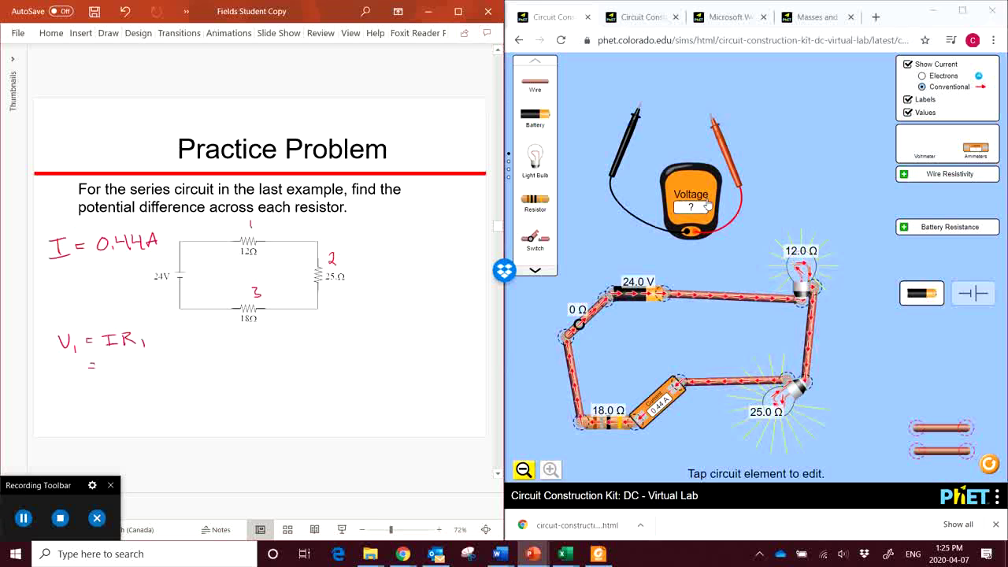
# Substitute (0.44)(12) and write the V1 result of 5.3 V.
pyautogui.moveTo(112, 360)
pyautogui.mouseDown()
pyautogui.moveTo(109, 376)
pyautogui.moveTo(120, 366)
pyautogui.moveTo(136, 372)
pyautogui.mouseUp()
pyautogui.moveTo(141, 363); pyautogui.dragTo(147, 376)
pyautogui.moveTo(152, 356)
pyautogui.mouseDown()
pyautogui.moveTo(154, 376)
pyautogui.moveTo(139, 374)
pyautogui.moveTo(186, 377)
pyautogui.mouseUp()
pyautogui.moveTo(90, 398)
pyautogui.mouseDown()
pyautogui.moveTo(116, 405)
pyautogui.moveTo(128, 393)
pyautogui.moveTo(146, 398)
pyautogui.moveTo(141, 405)
pyautogui.moveTo(172, 386)
pyautogui.mouseUp()
pyautogui.click(132, 403)
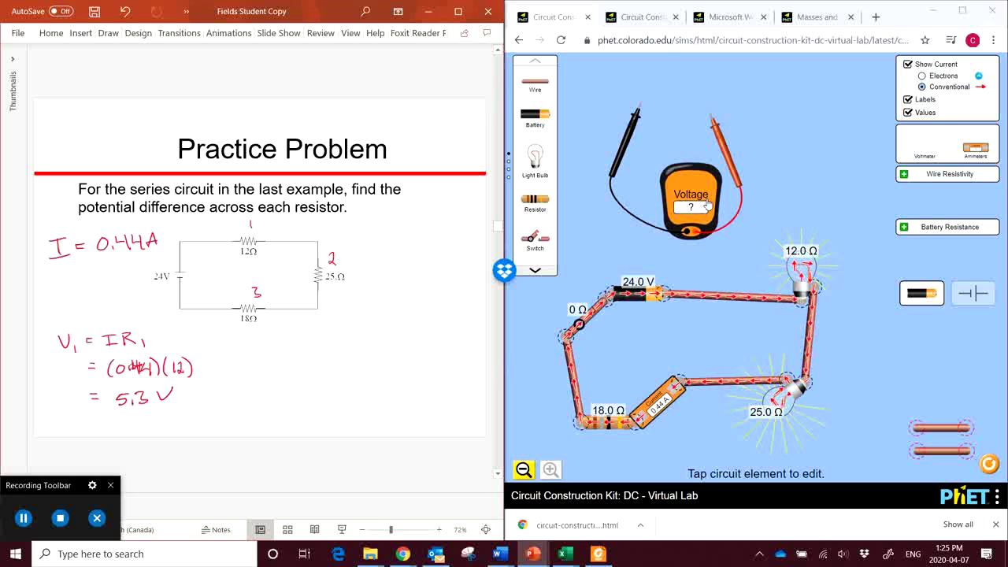
# Write V2 = 11 V and begin V3 = 7.9 V for the third resistor.
pyautogui.moveTo(224, 338)
pyautogui.mouseDown()
pyautogui.moveTo(251, 355)
pyautogui.moveTo(262, 344)
pyautogui.mouseUp()
pyautogui.moveTo(254, 348); pyautogui.dragTo(263, 347)
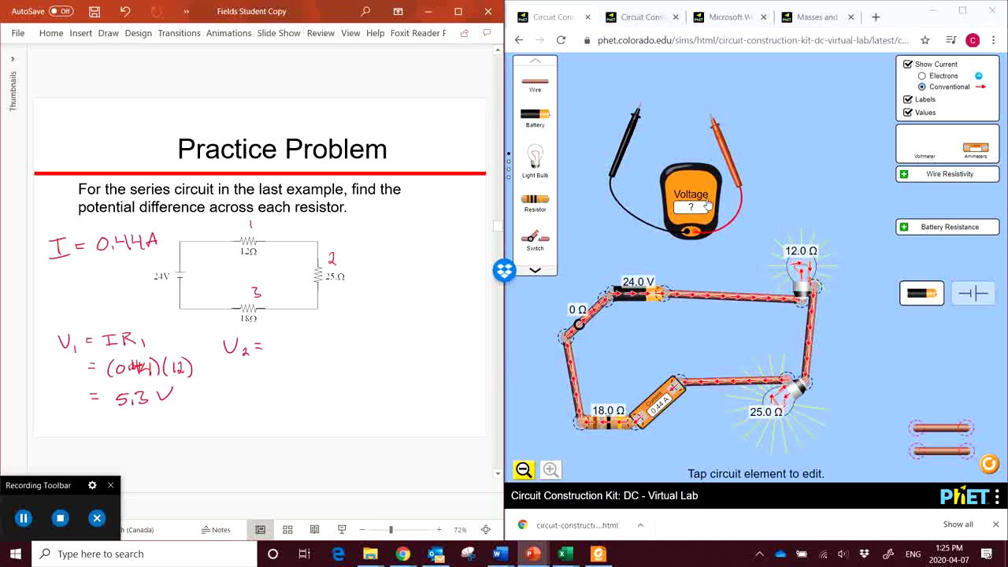
pyautogui.moveTo(275, 338)
pyautogui.mouseDown()
pyautogui.moveTo(276, 351)
pyautogui.moveTo(307, 337)
pyautogui.moveTo(369, 351)
pyautogui.moveTo(379, 337)
pyautogui.mouseUp()
pyautogui.moveTo(384, 352)
pyautogui.mouseDown()
pyautogui.moveTo(408, 338)
pyautogui.moveTo(423, 352)
pyautogui.moveTo(482, 332)
pyautogui.mouseUp()
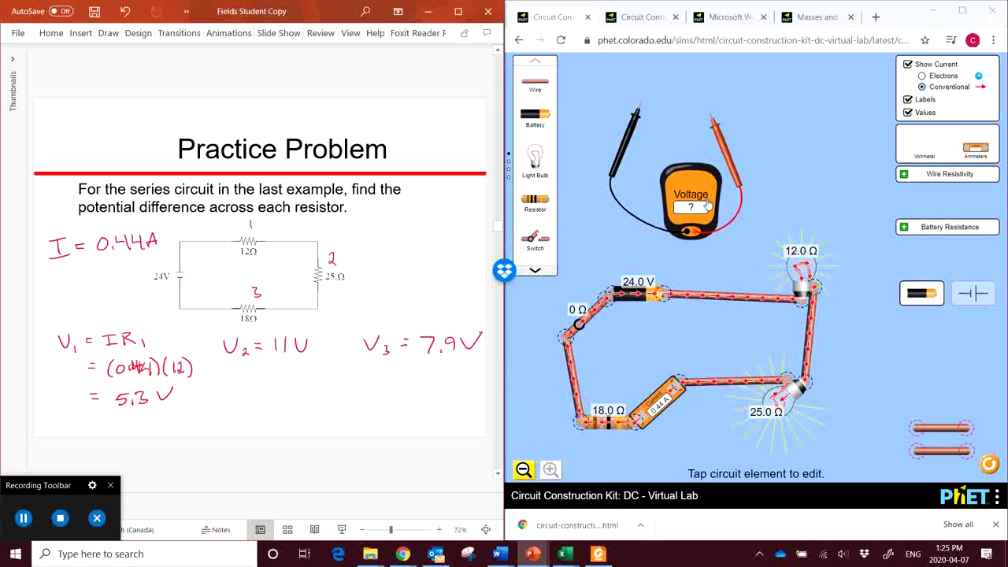
# Handwrite V_T = 24 V below the V2 working.
pyautogui.moveTo(243, 391); pyautogui.dragTo(256, 391)
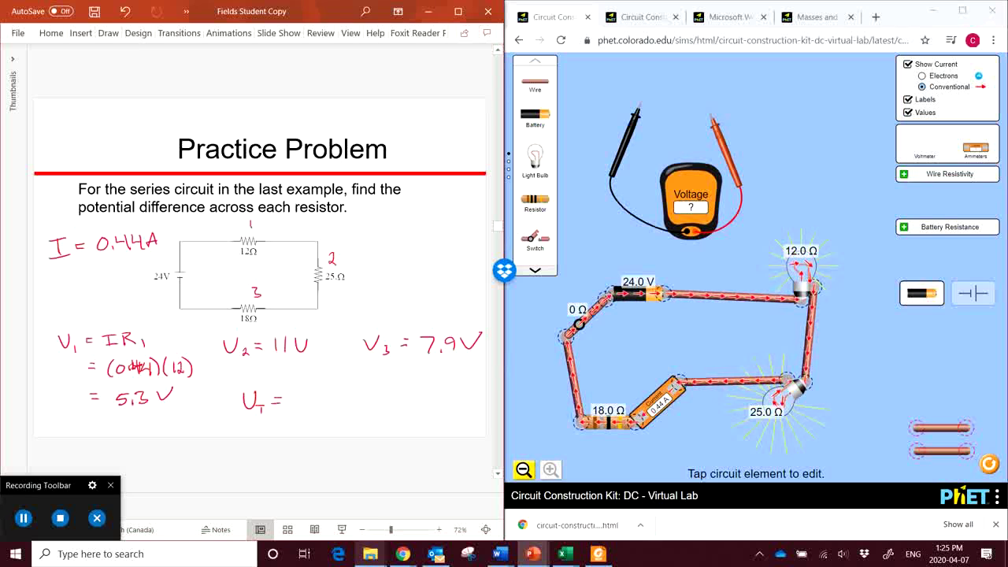
pyautogui.moveTo(369, 553)
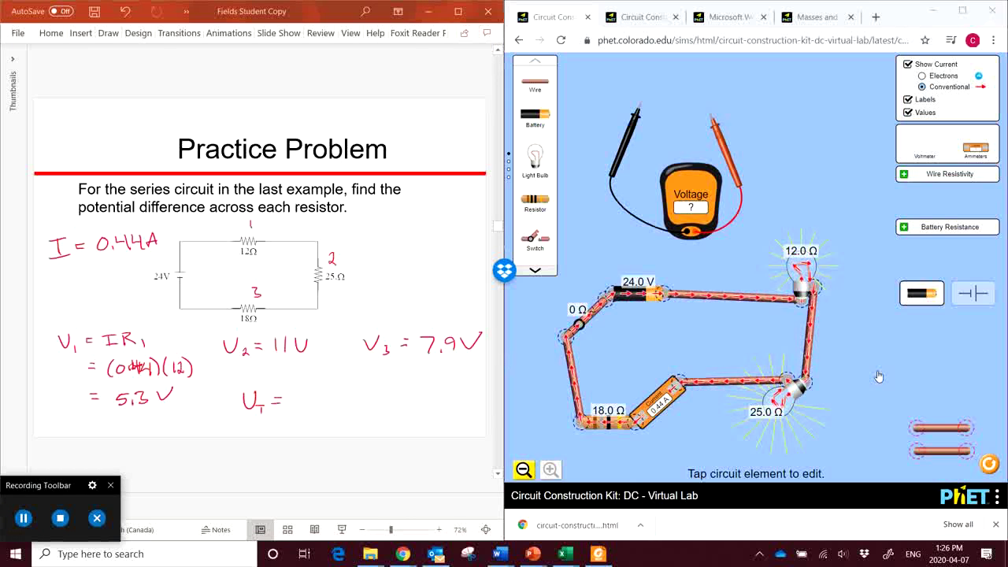
pyautogui.moveTo(291, 392)
pyautogui.mouseDown()
pyautogui.moveTo(304, 407)
pyautogui.moveTo(322, 400)
pyautogui.moveTo(320, 409)
pyautogui.moveTo(352, 389)
pyautogui.mouseUp()
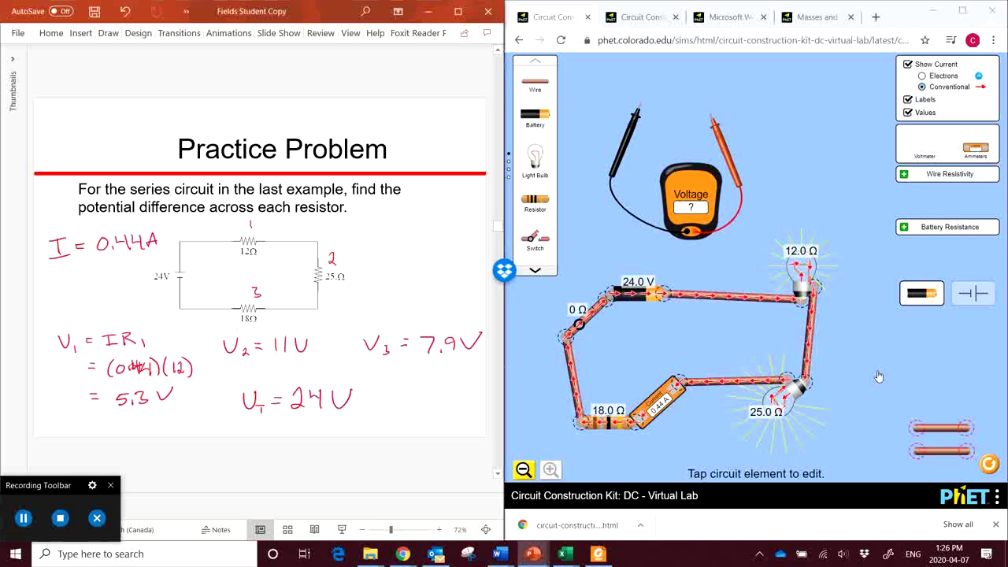